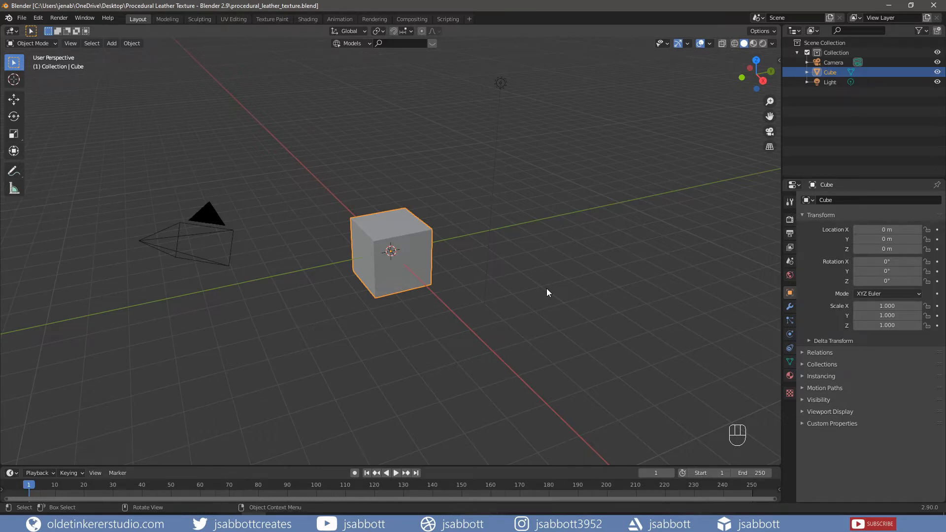
# Delete the default cube and add a cylinder mesh in its place at the origin.
pyautogui.press('x')
pyautogui.click(546, 288)
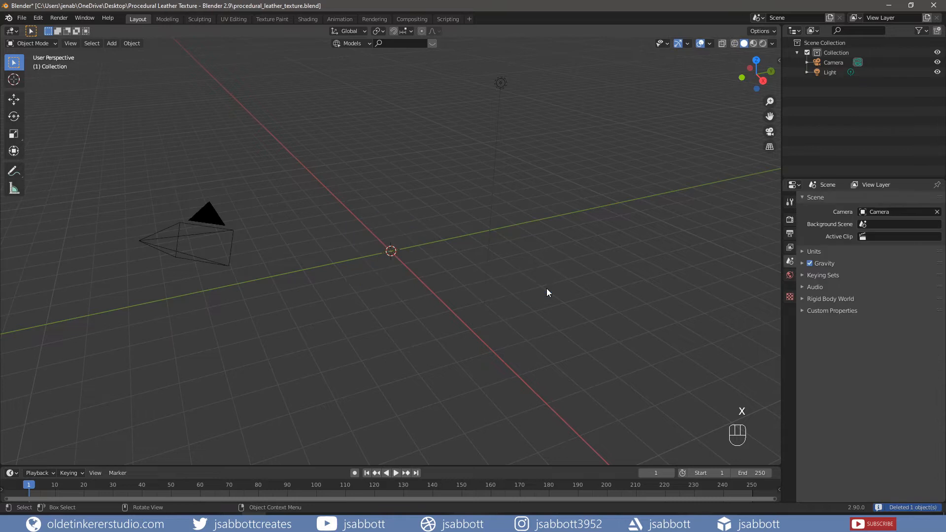
pyautogui.hotkey('shift', 'a')
pyautogui.moveTo(546, 288)
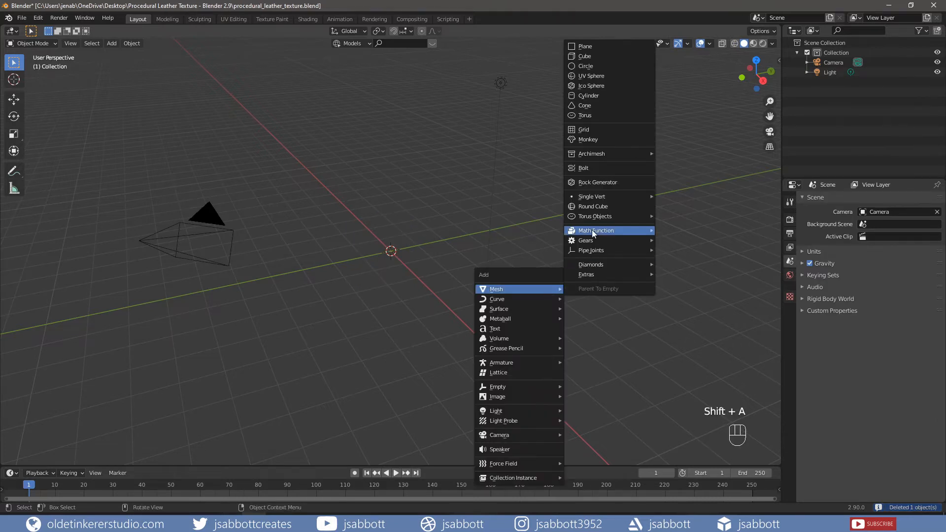
pyautogui.click(598, 96)
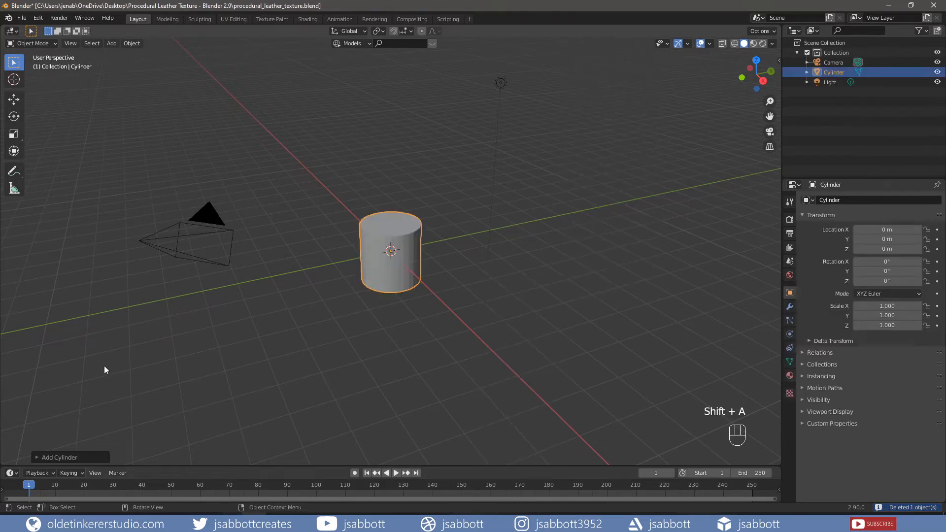
# Set the new cylinder's cap fill type to Triangle Fan.
pyautogui.click(36, 458)
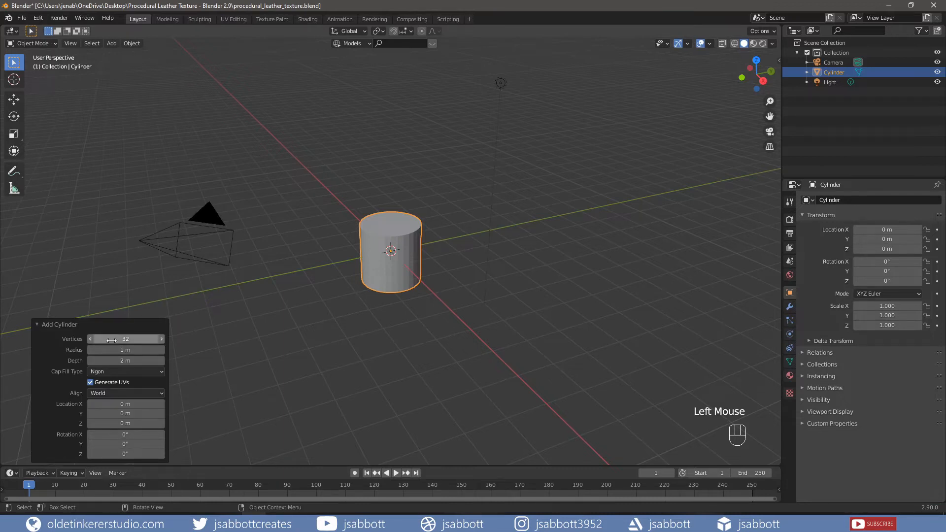
pyautogui.click(104, 373)
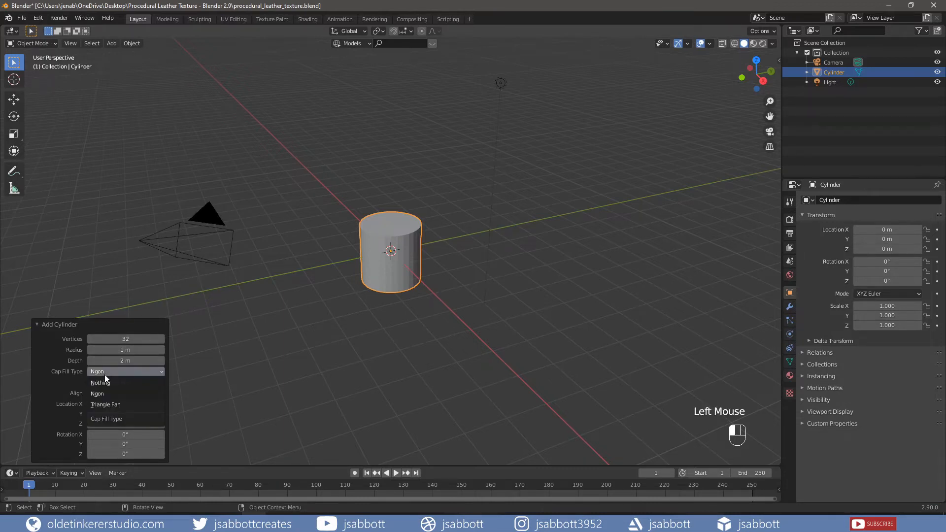
pyautogui.click(103, 403)
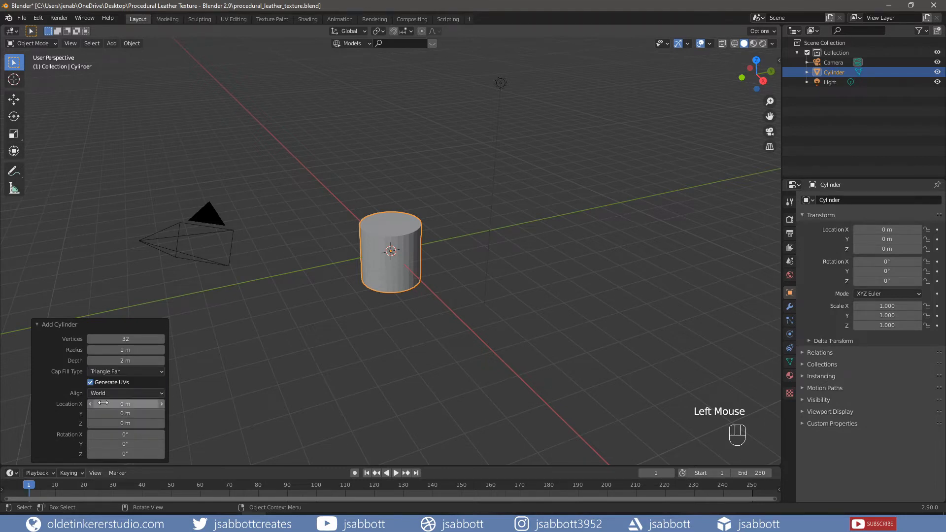
pyautogui.click(36, 324)
# In front view, scale the cylinder to about 0.466 in X and Y and about 4.009 in Z.
pyautogui.press('KP_1')
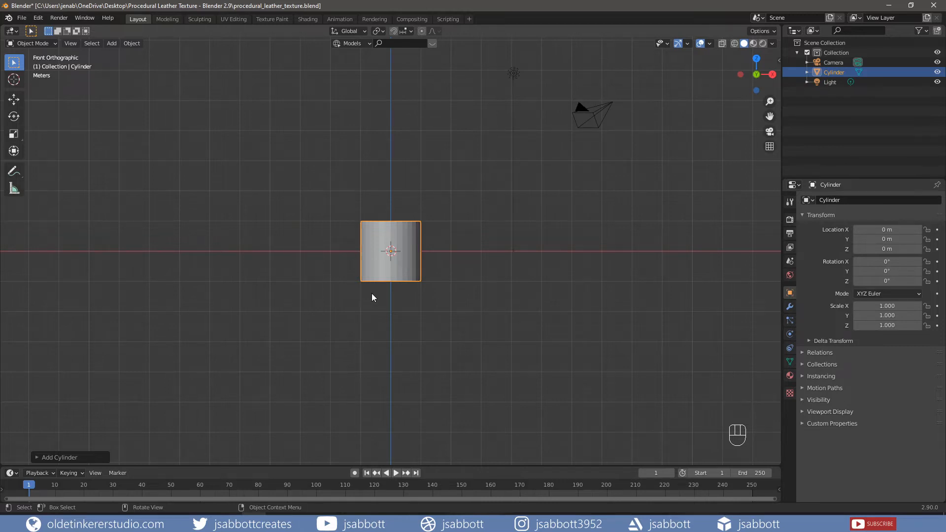
pyautogui.press('s')
pyautogui.hotkey('shift', 'z')
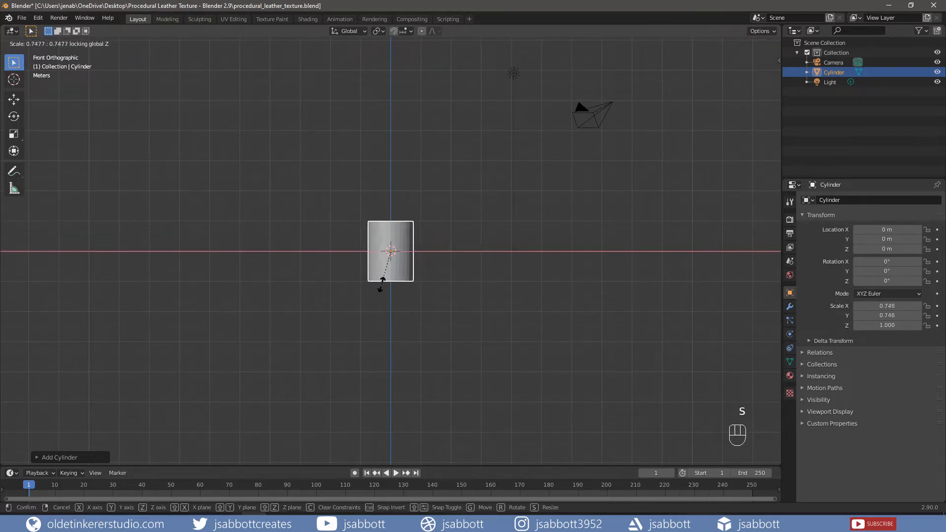
pyautogui.click(428, 283)
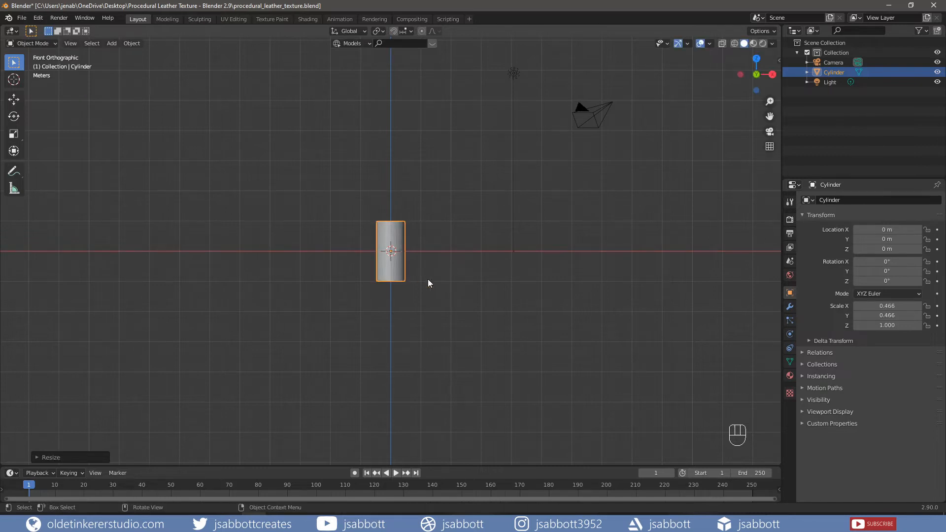
pyautogui.press('s')
pyautogui.press('z')
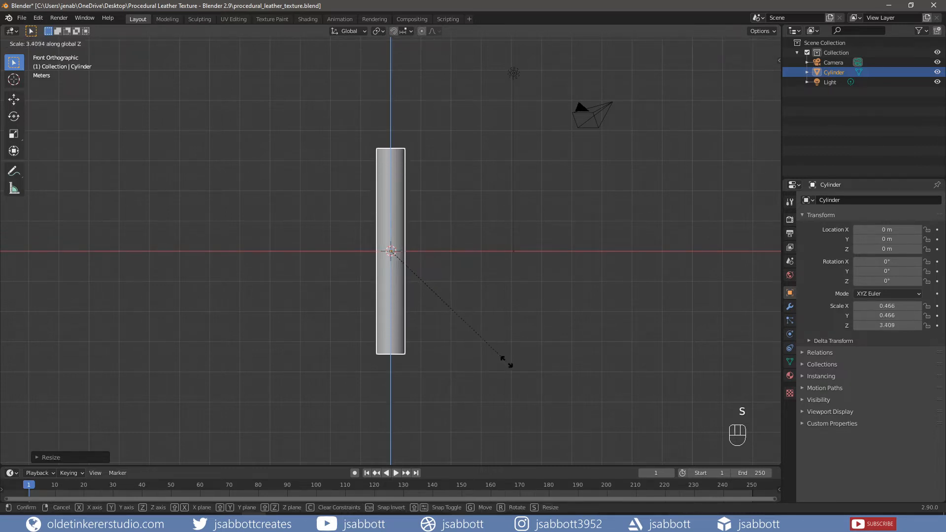
pyautogui.click(525, 380)
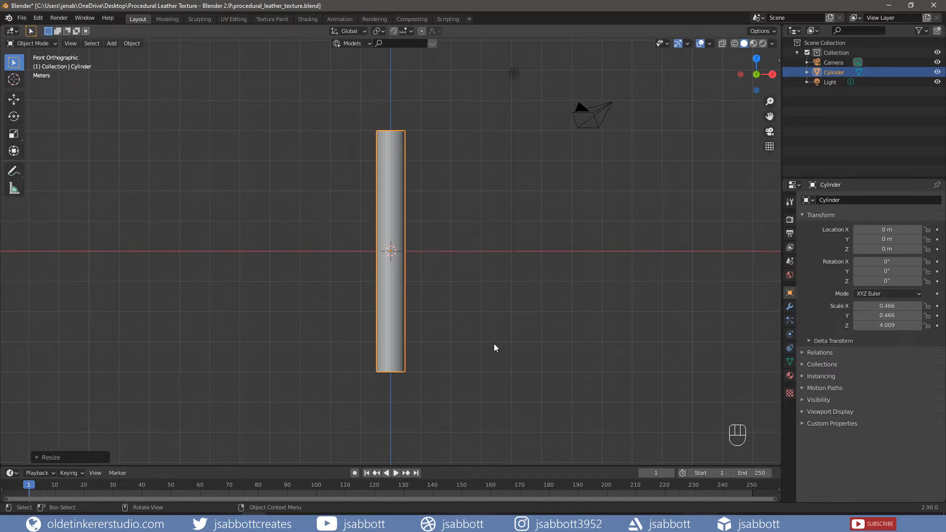
# Apply the cylinder's scale and shade it smooth.
pyautogui.hotkey('ctrl', 'a')
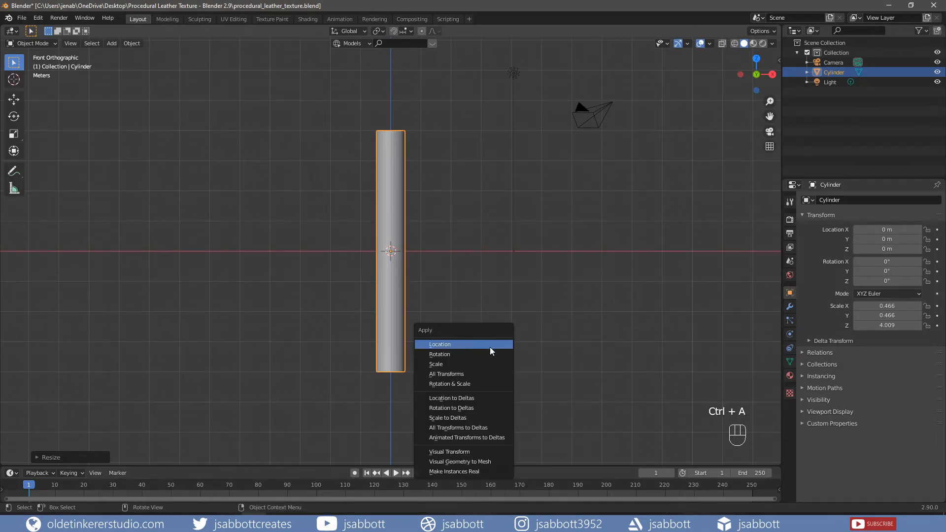
pyautogui.click(487, 364)
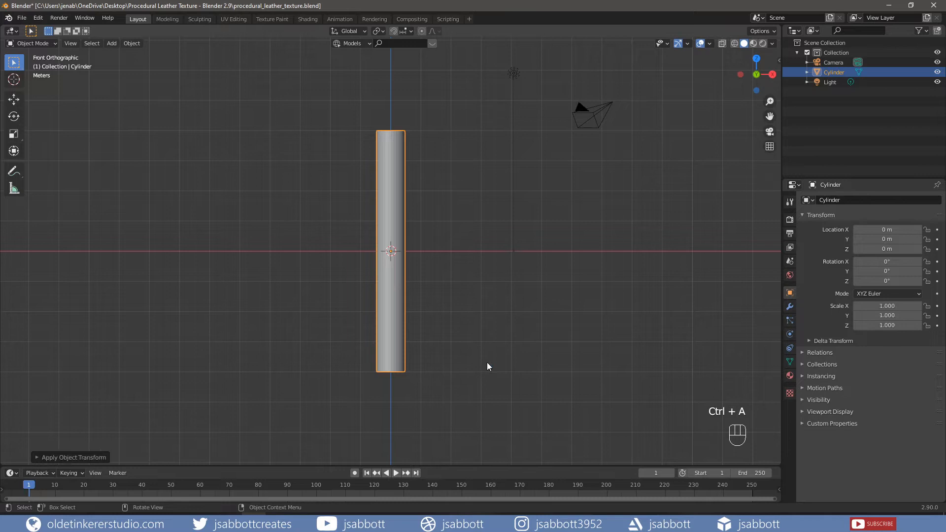
pyautogui.rightClick(387, 283)
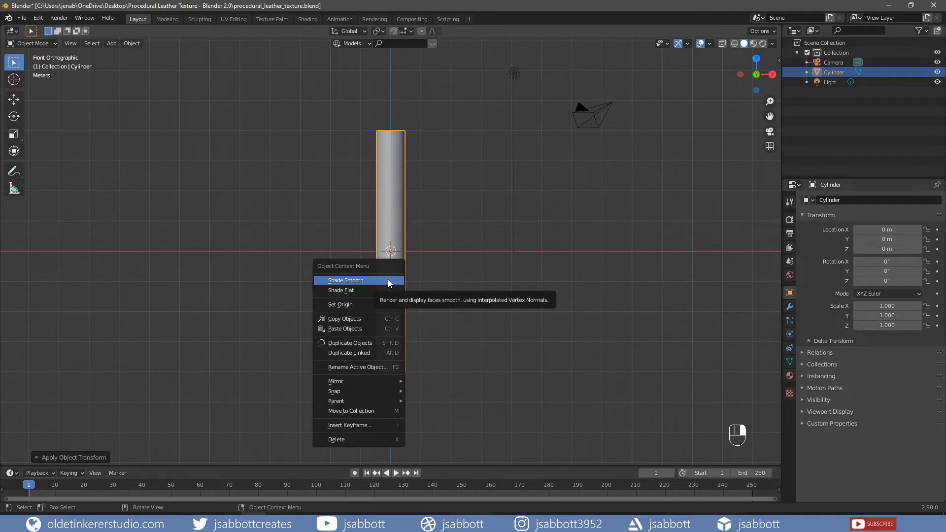
pyautogui.click(389, 282)
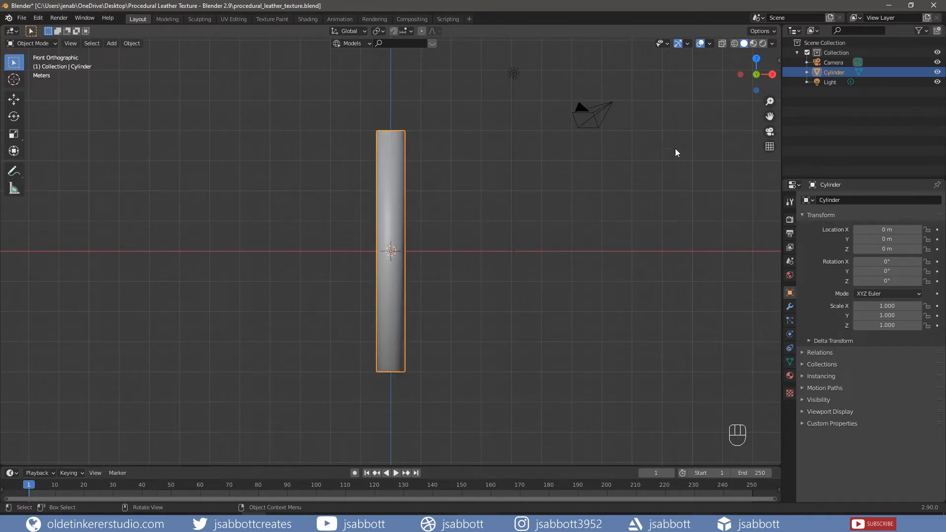
# Rename the cylinder object as handle.
pyautogui.doubleClick(833, 72)
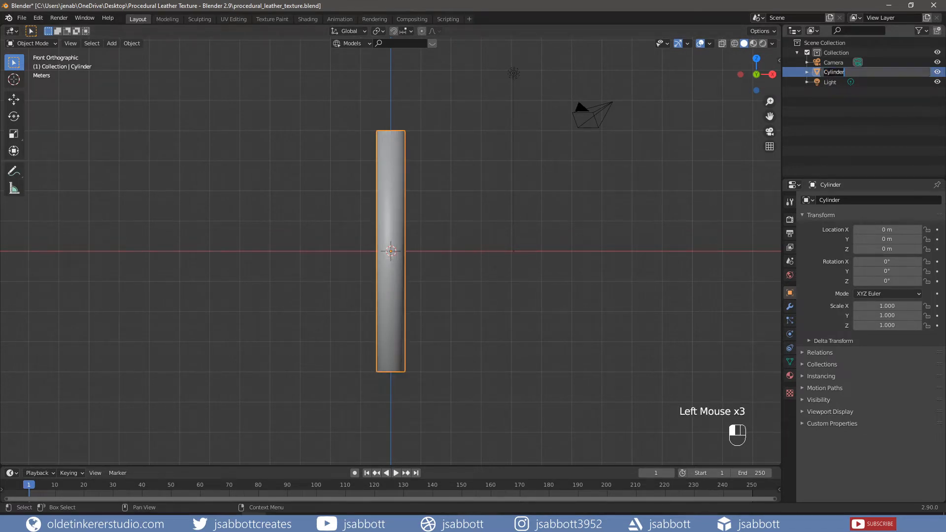
pyautogui.write('handle')
pyautogui.press('Return')
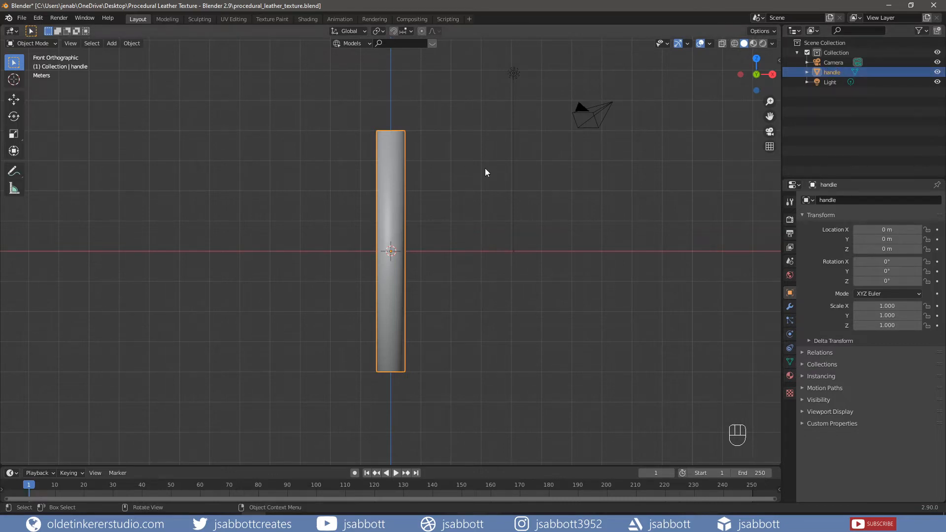
# Add two horizontal loop cuts around the handle and scale them apart along Z toward its ends.
pyautogui.press('Tab')
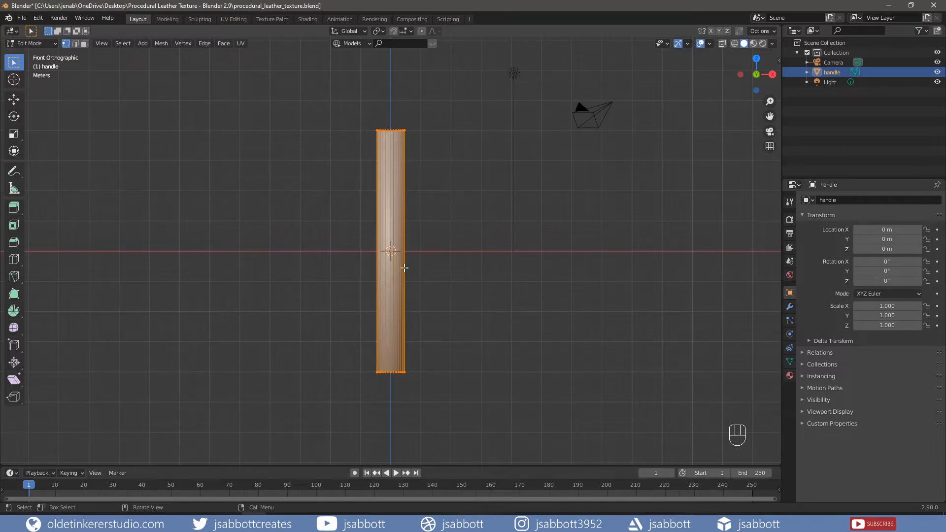
pyautogui.hotkey('ctrl', 'r')
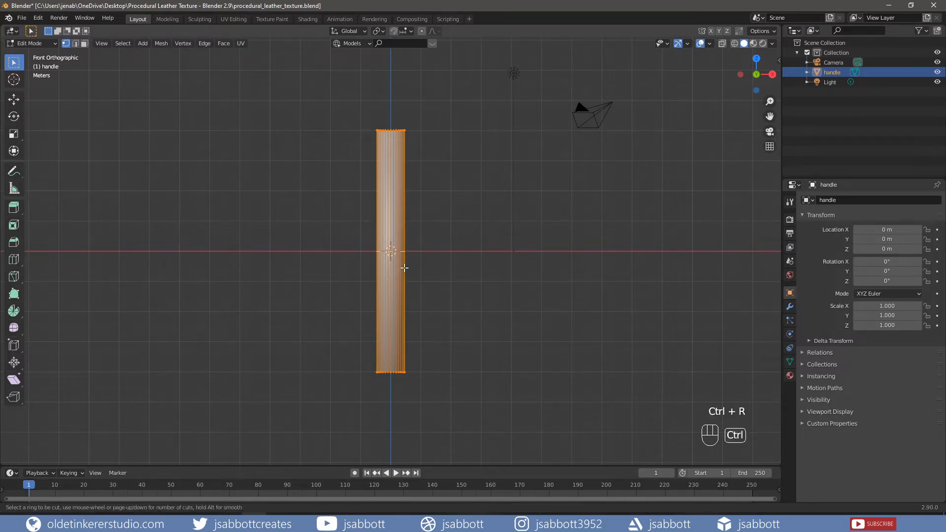
pyautogui.scroll(1, 404, 267)
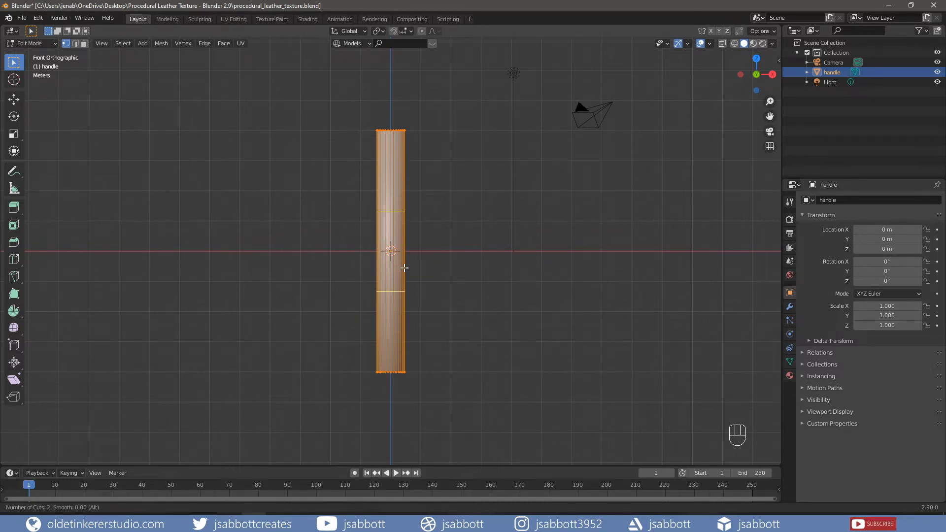
pyautogui.click(404, 268)
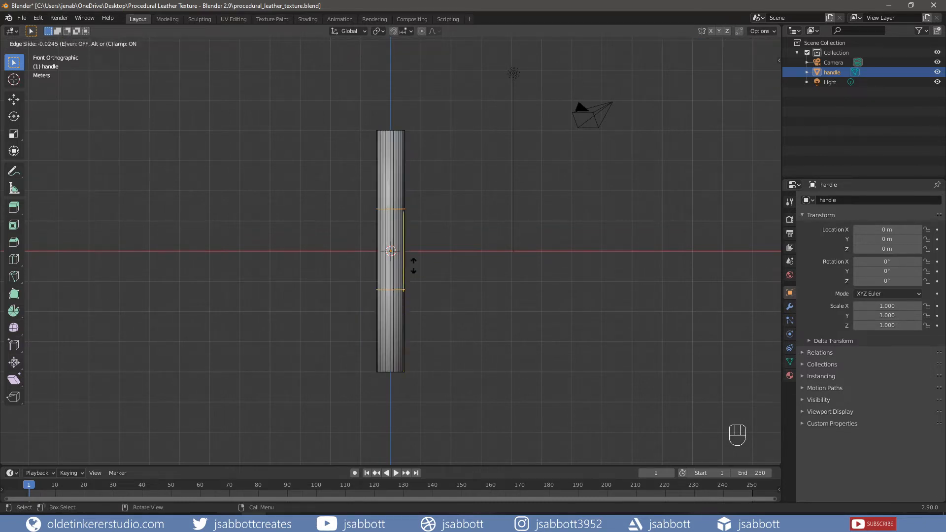
pyautogui.click(414, 267)
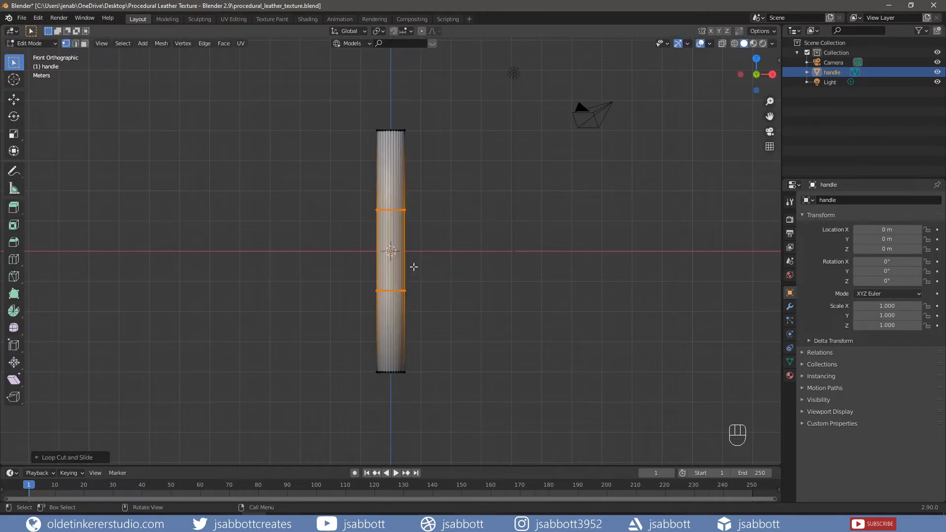
pyautogui.press('s')
pyautogui.press('z')
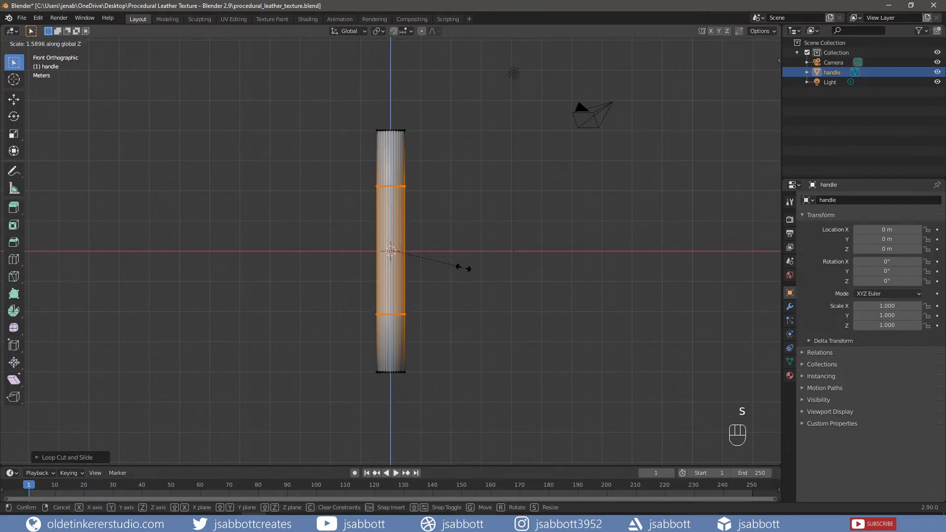
pyautogui.click(480, 276)
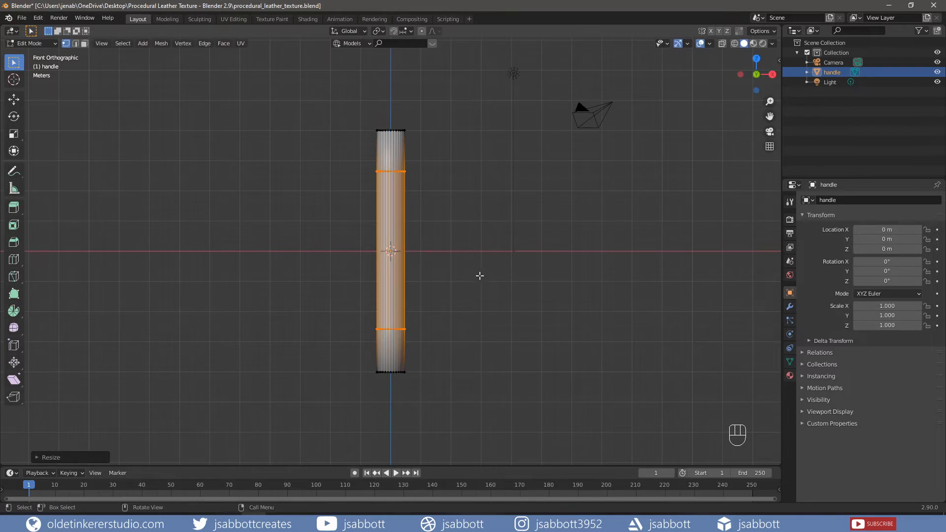
# Select the ring of faces between the handle's two loop cuts and separate it into its own object.
pyautogui.click(441, 278)
pyautogui.press('2')
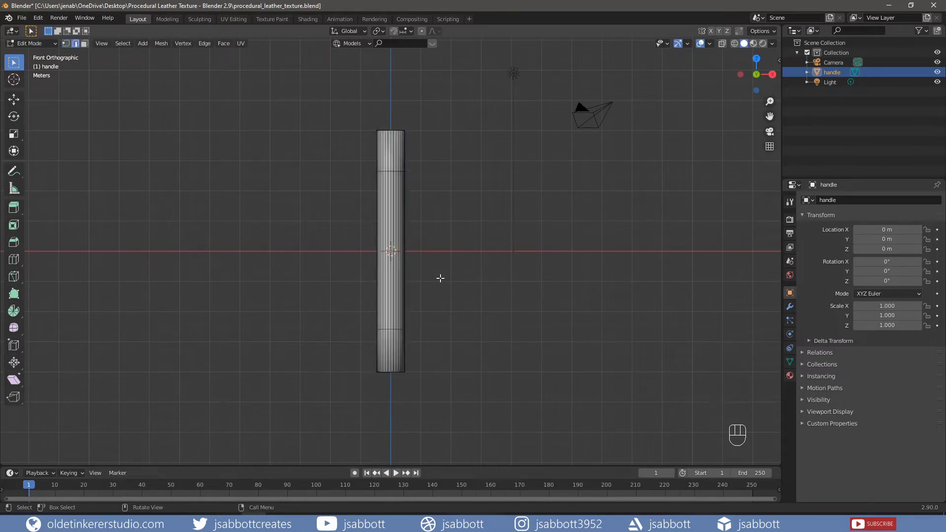
pyautogui.press('3')
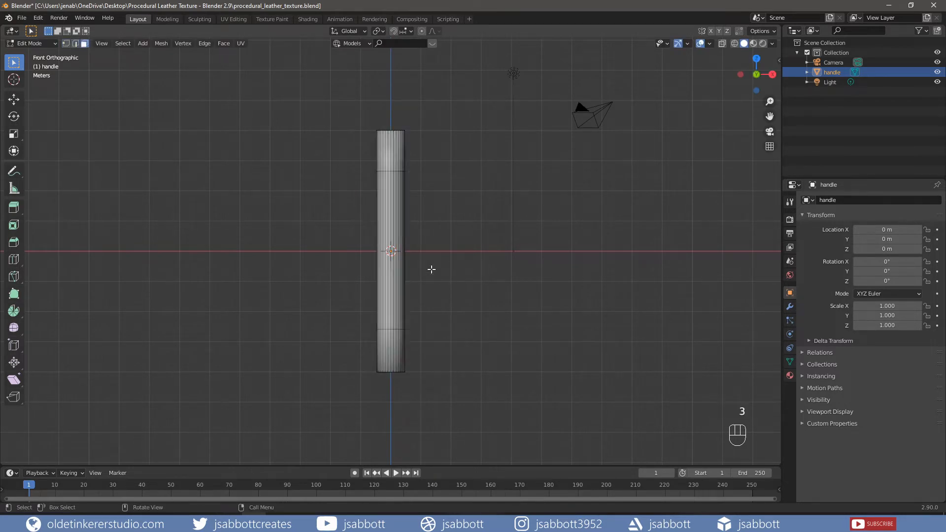
pyautogui.keyDown('alt'); pyautogui.click(393, 232); pyautogui.keyUp('alt')
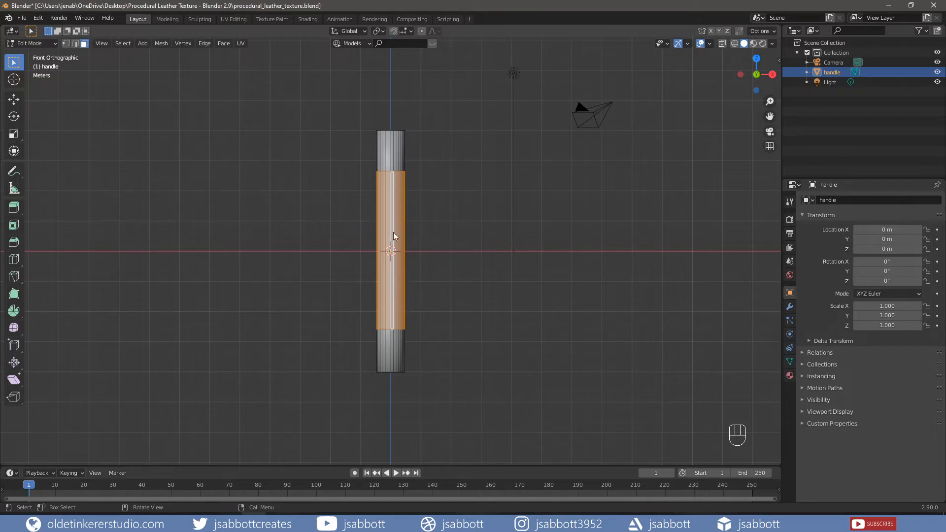
pyautogui.press('p')
pyautogui.click(393, 232)
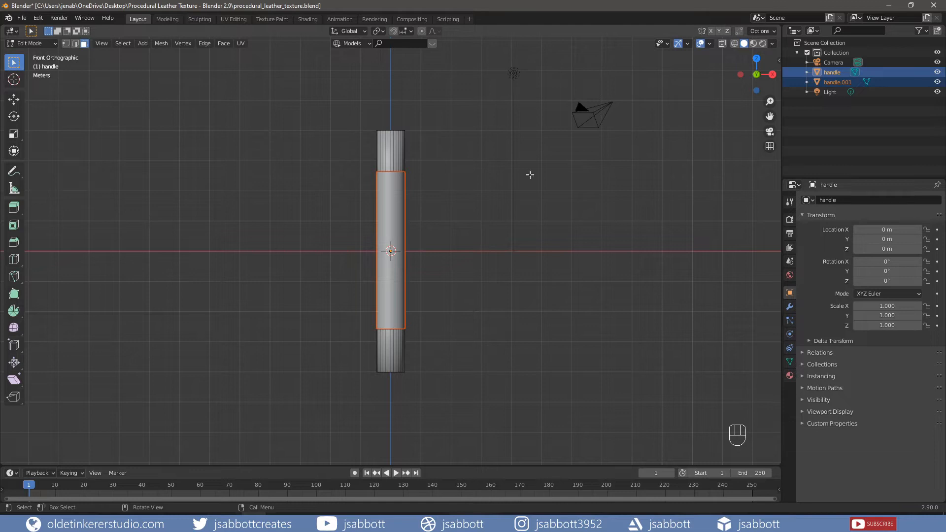
# Rename the separated middle section as leather and hide the handle object.
pyautogui.click(835, 83)
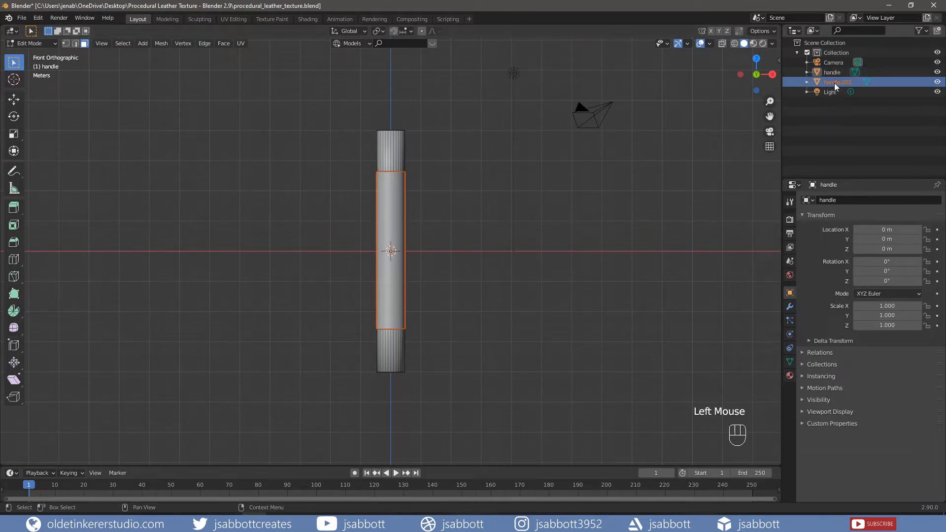
pyautogui.doubleClick(835, 83)
pyautogui.write('leather')
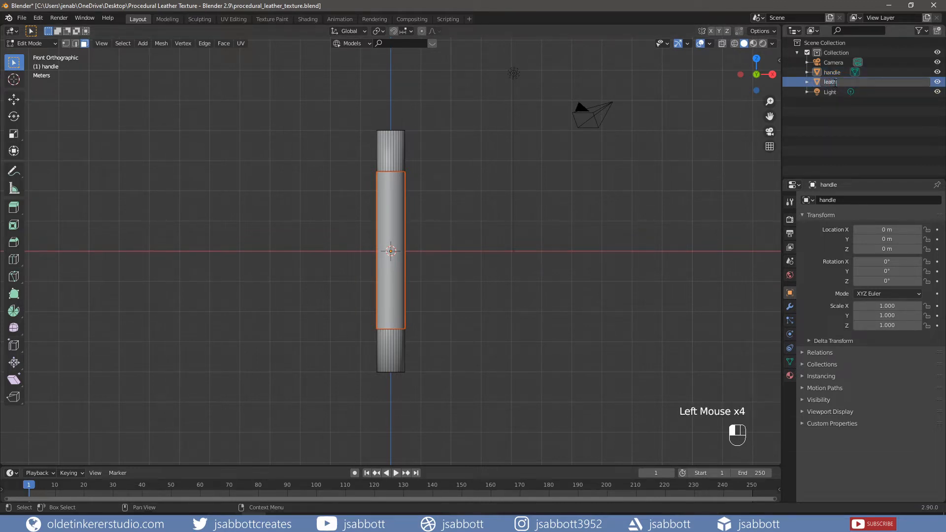
pyautogui.press('Return')
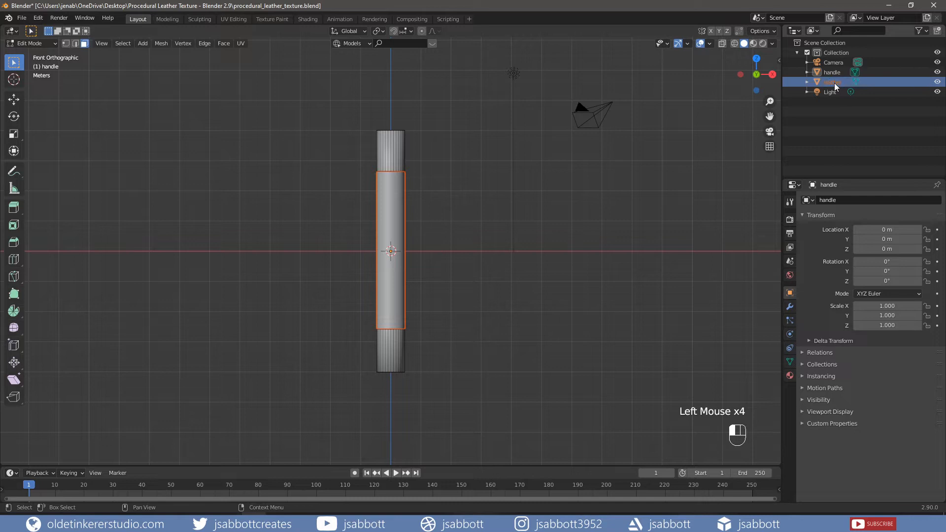
pyautogui.click(937, 72)
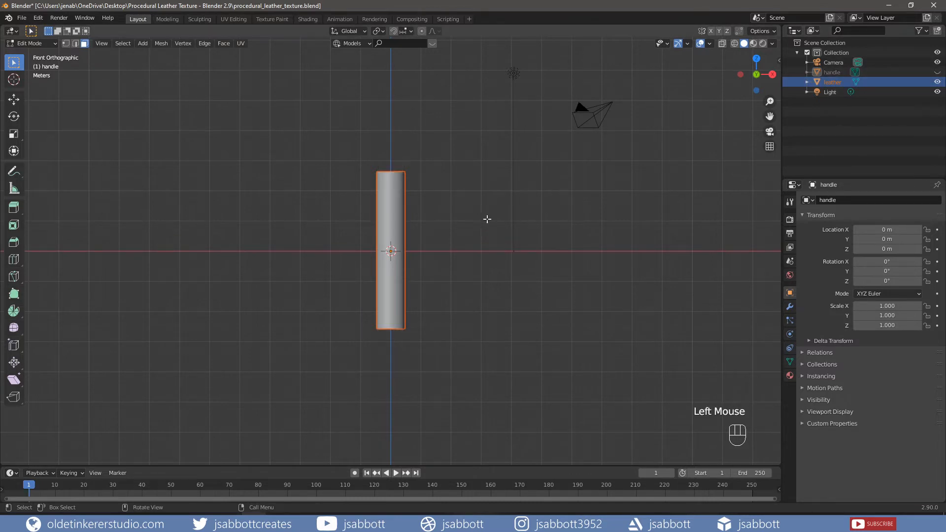
# Return to Object Mode and add a plane mesh at the origin.
pyautogui.press('Tab')
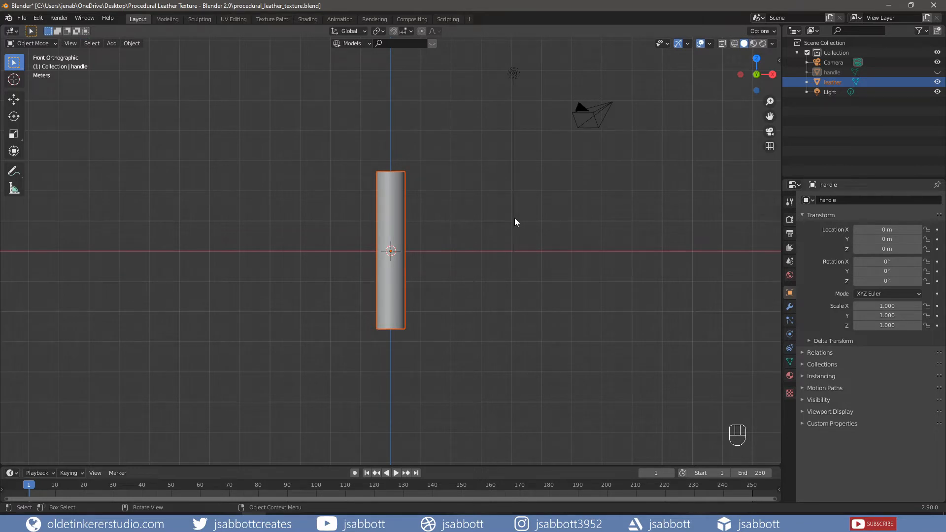
pyautogui.hotkey('shift', 'a')
pyautogui.moveTo(515, 218)
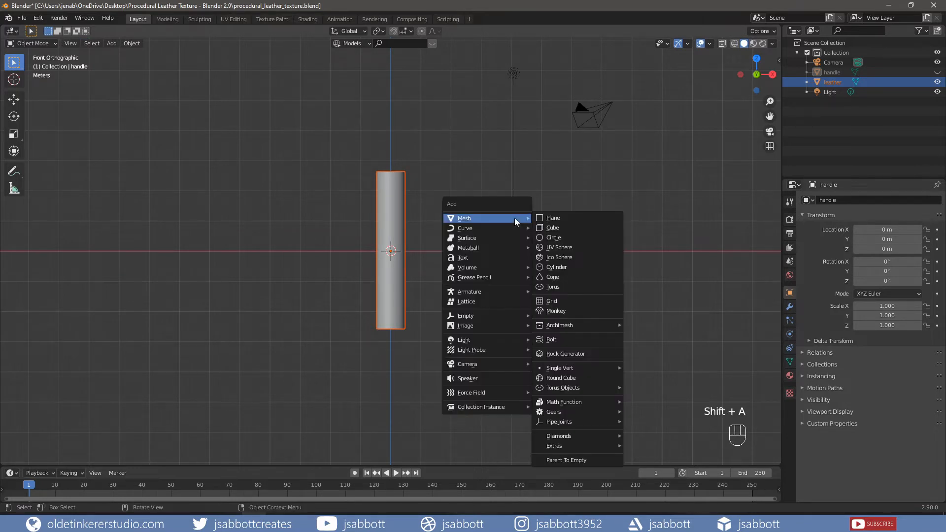
pyautogui.click(553, 217)
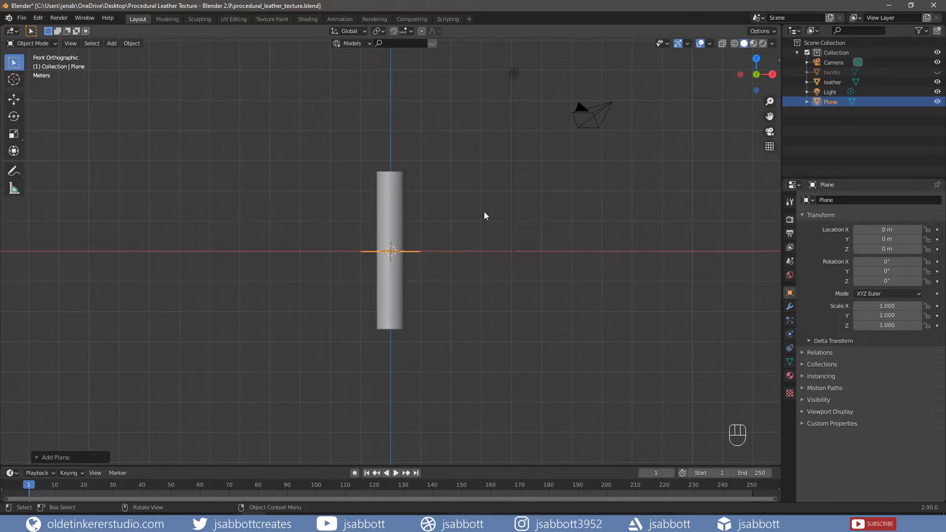
# Rotate the plane's mesh 90° about X in Edit Mode and scale it down to about 0.48.
pyautogui.press('Tab')
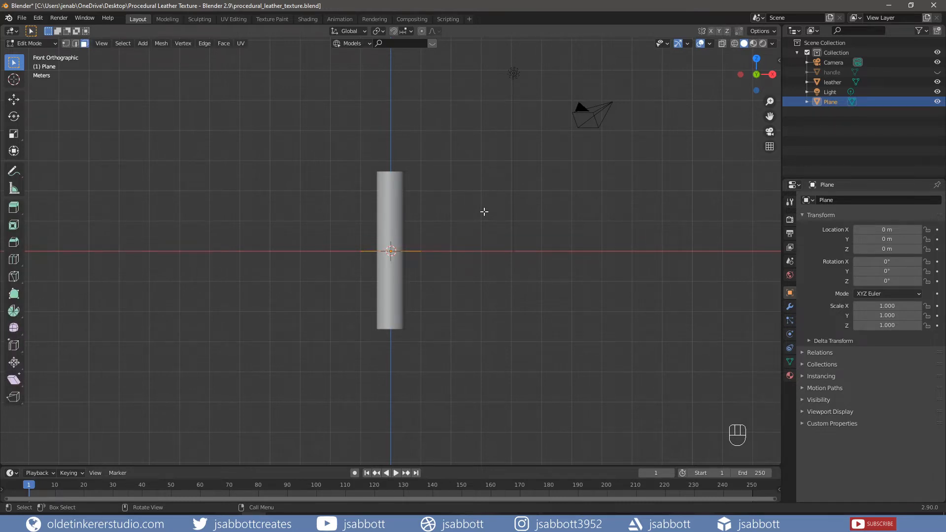
pyautogui.write('rx90')
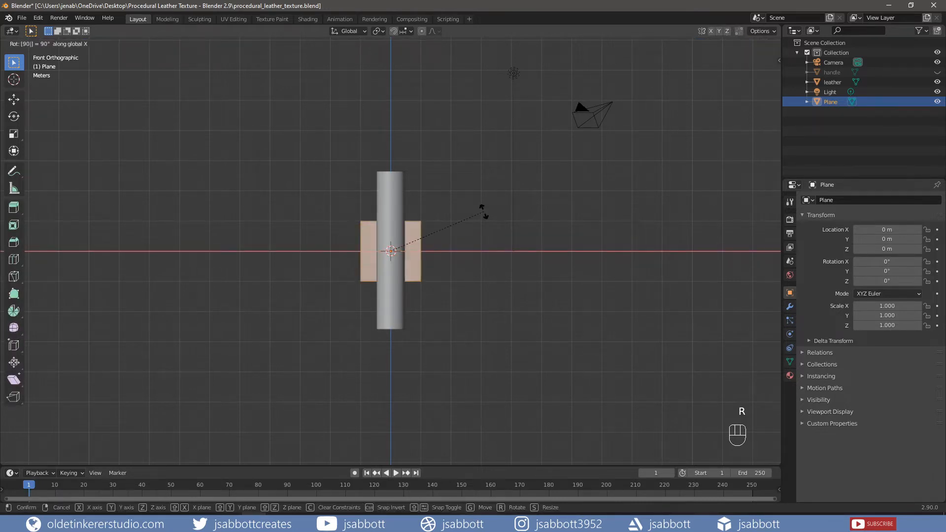
pyautogui.press('Return')
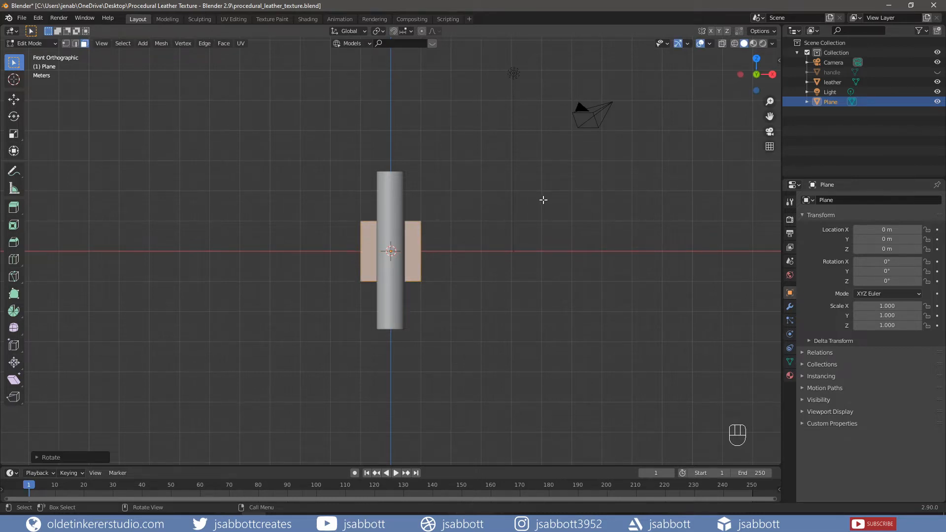
pyautogui.press('s')
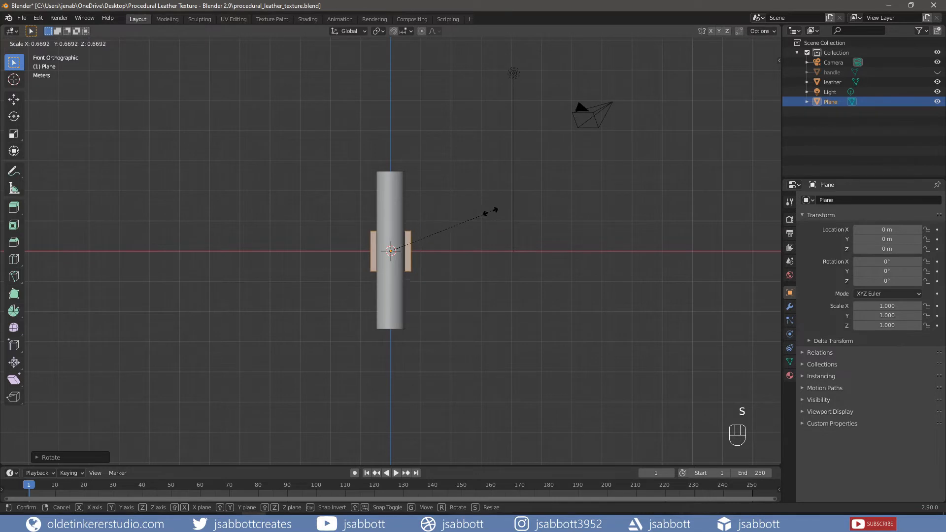
pyautogui.click(461, 220)
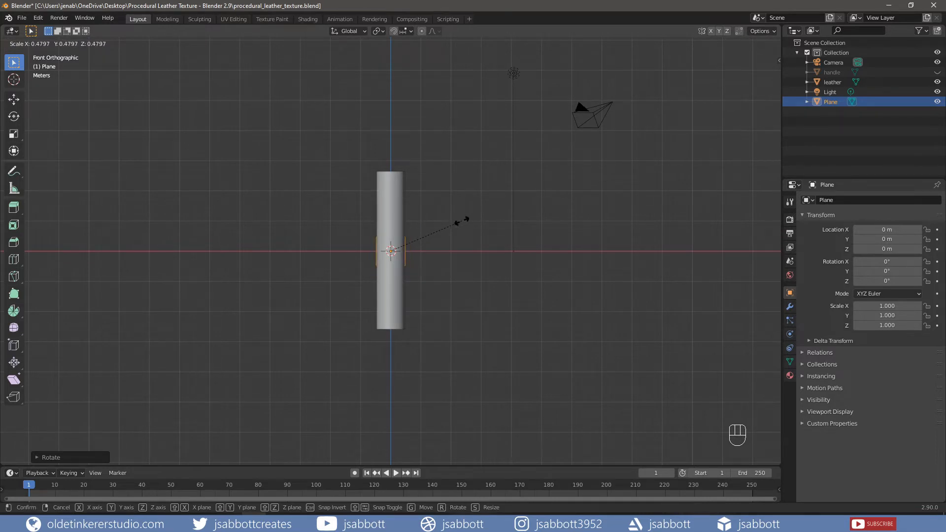
pyautogui.press('Tab')
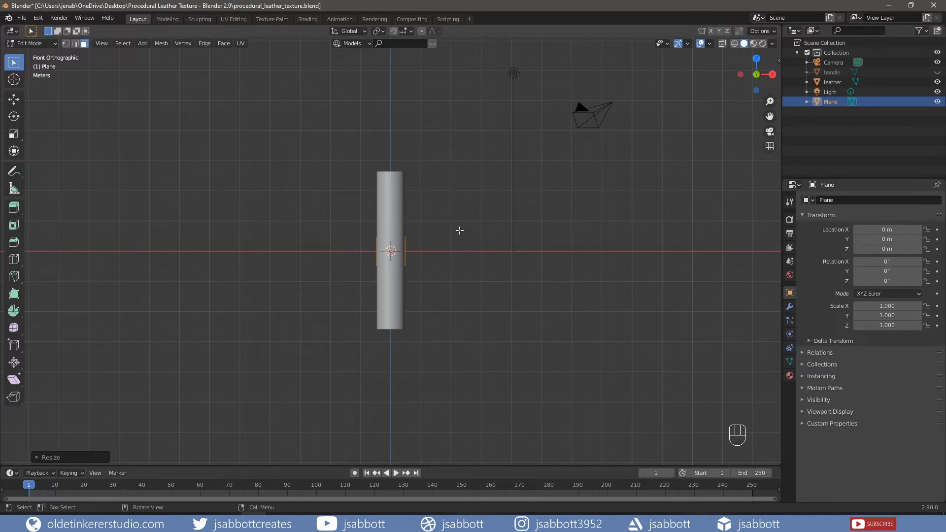
# Move the plane's mesh down about 2 m along Z, checking its alignment along Y from the right side view.
pyautogui.press('KP_3')
pyautogui.press('g')
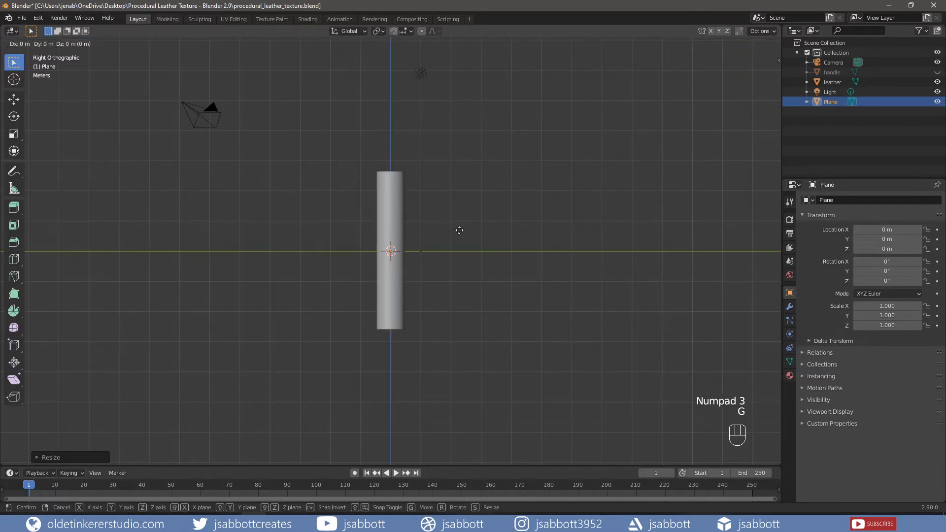
pyautogui.press('y')
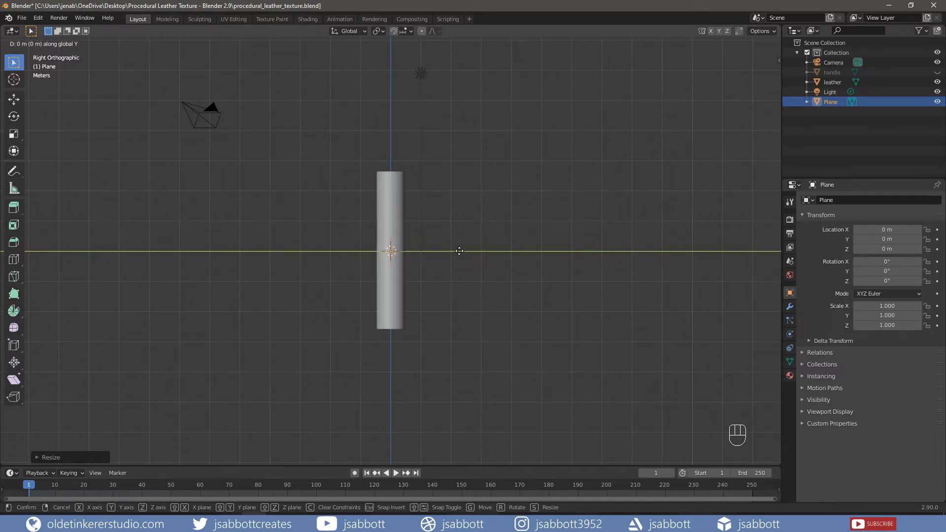
pyautogui.click(460, 237)
pyautogui.press('g')
pyautogui.press('z')
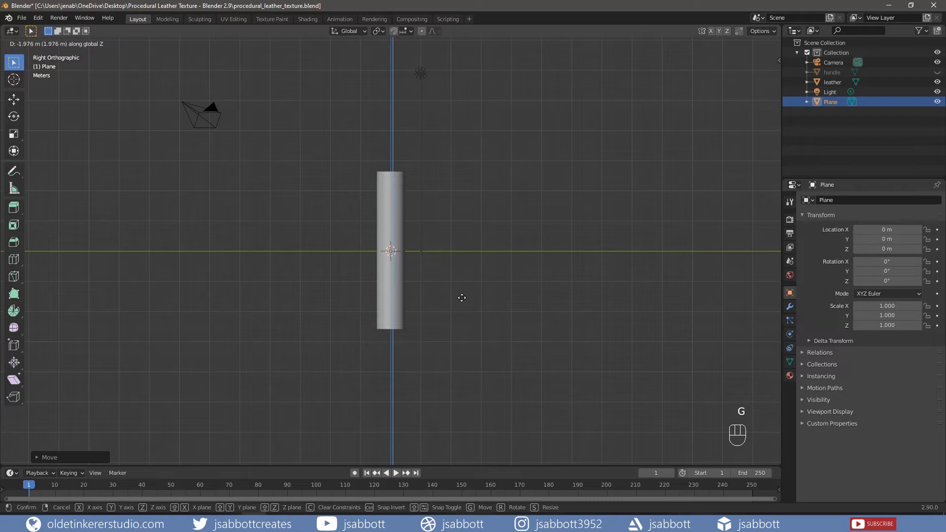
# Move the plane about 1 m along X beside the cylinder and lower it so both bottom edges align.
pyautogui.press('g')
pyautogui.press('KP_1')
pyautogui.press('x')
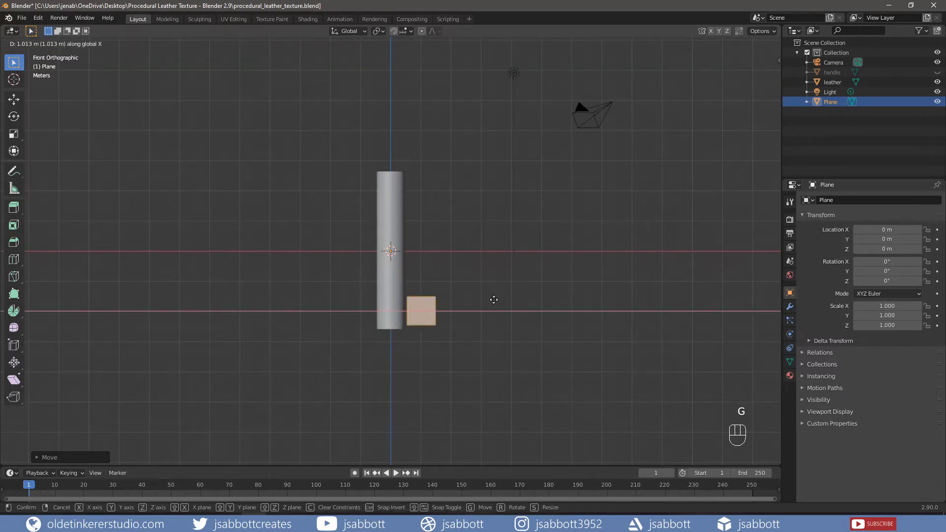
pyautogui.press('g')
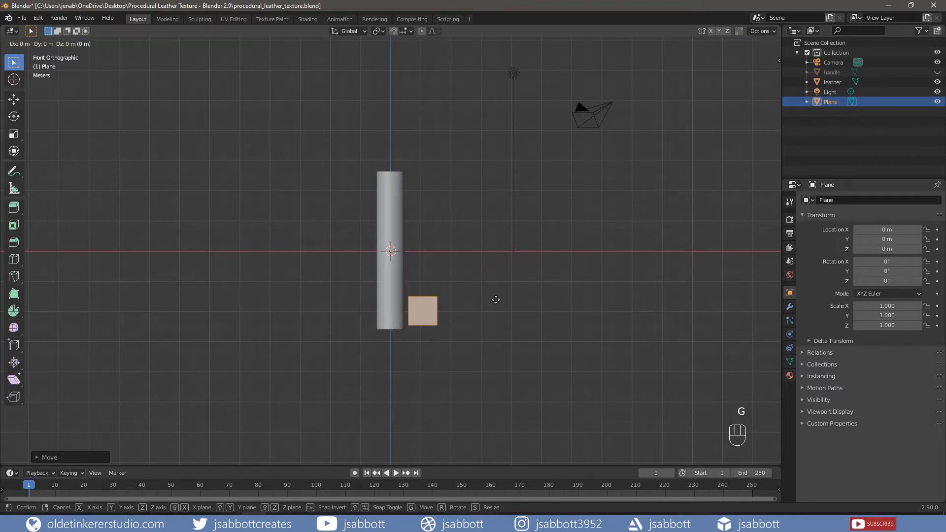
pyautogui.press('z')
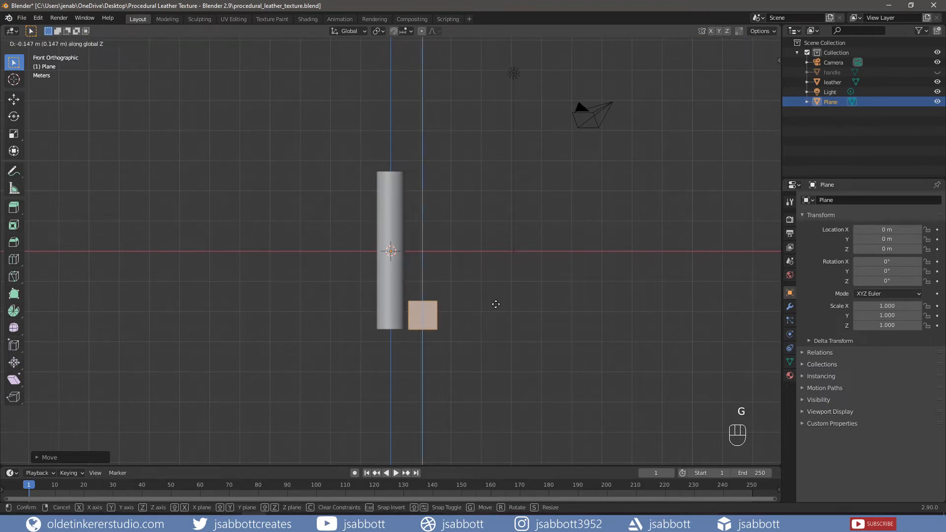
pyautogui.click(496, 304)
# Delete the two plane vertices farthest from the cylinder, keeping the vertical edge next to it.
pyautogui.press('Tab')
pyautogui.press('1')
pyautogui.scroll(2, 455, 300)
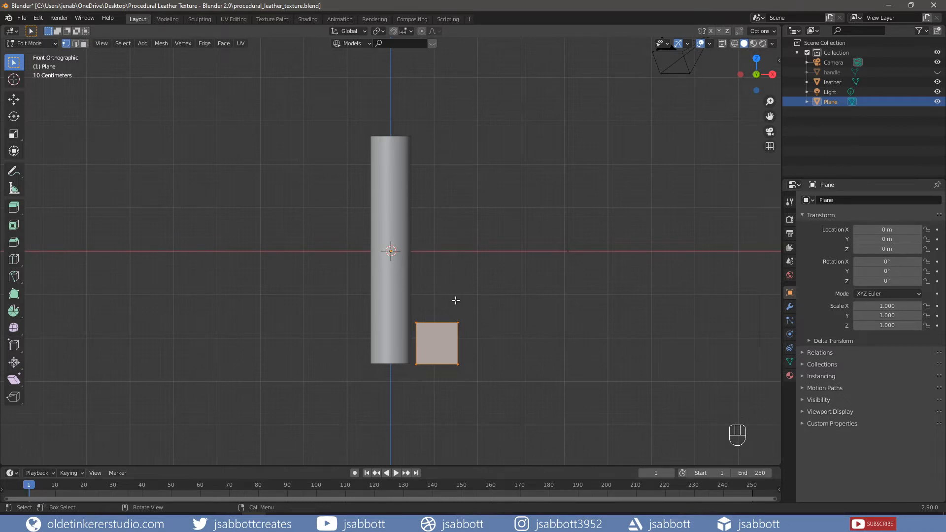
pyautogui.press('b')
pyautogui.moveTo(450, 300); pyautogui.dragTo(469, 393)
pyautogui.click(493, 355)
pyautogui.press('b')
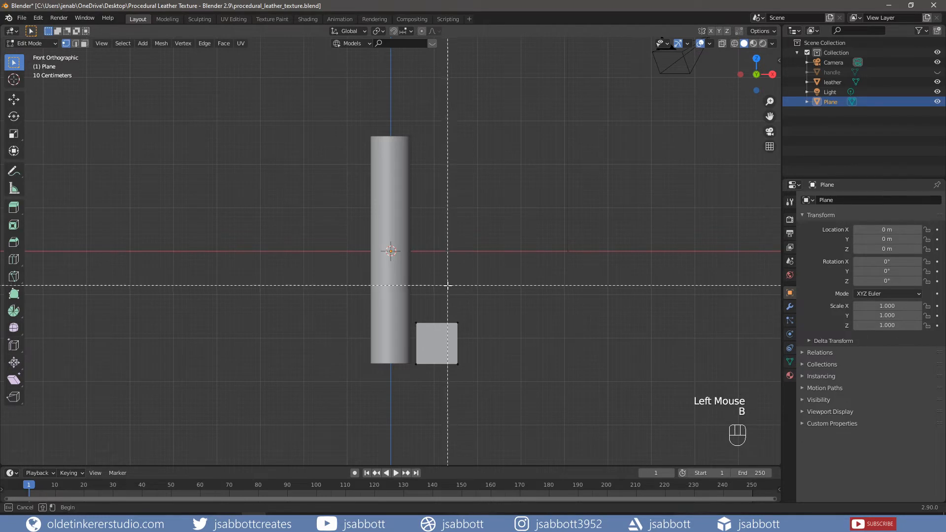
pyautogui.moveTo(448, 285); pyautogui.dragTo(469, 379)
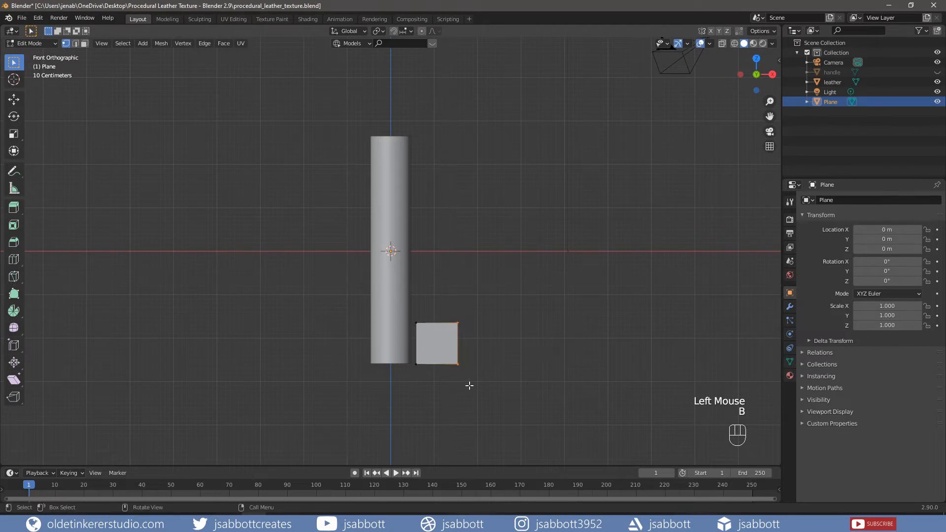
pyautogui.press('x')
pyautogui.click(487, 354)
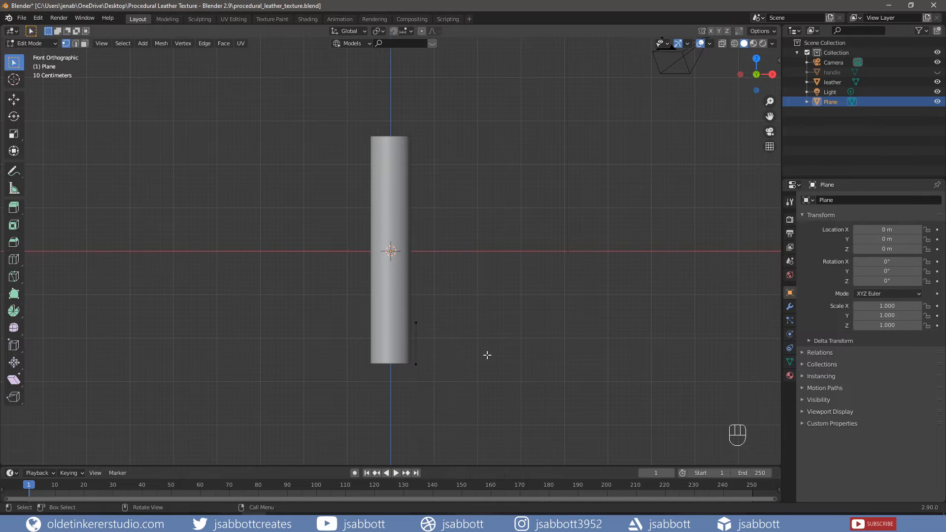
# Rename the plane object as strap.
pyautogui.click(833, 104)
pyautogui.doubleClick(833, 104)
pyautogui.write('s')
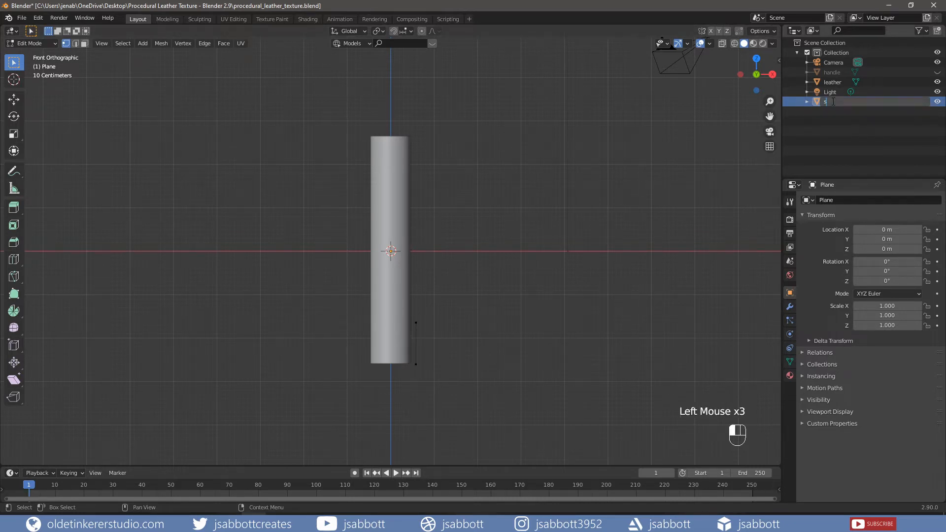
pyautogui.write('trap')
pyautogui.press('Return')
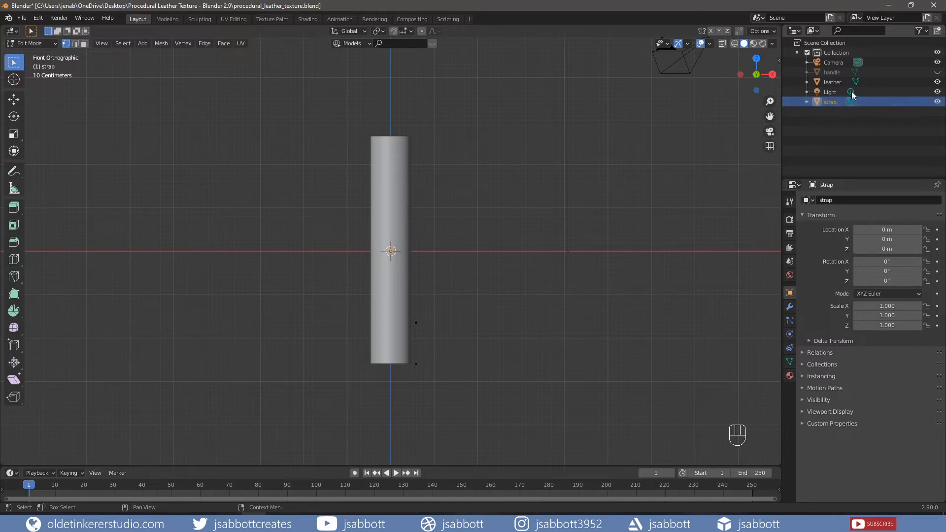
# Select the whole strap edge and add a Screw modifier with a screw value of 1.5 m.
pyautogui.click(548, 323)
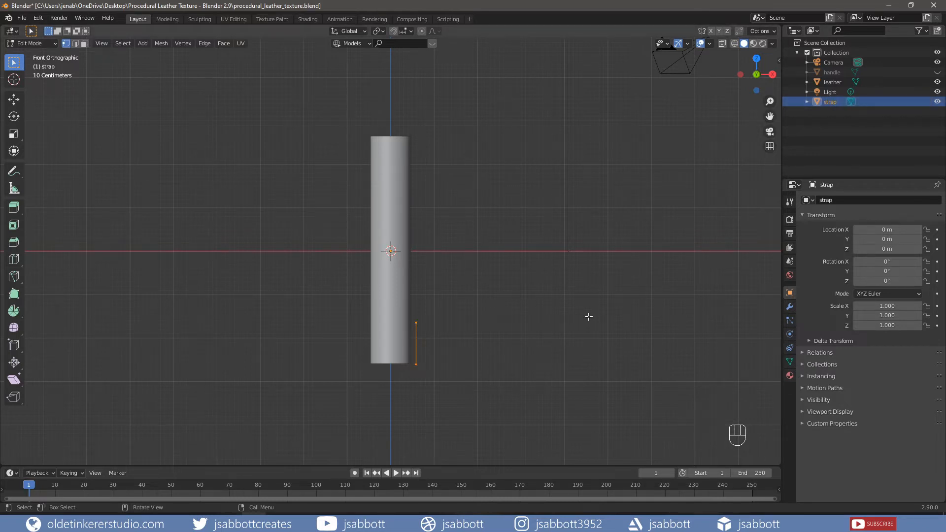
pyautogui.click(789, 306)
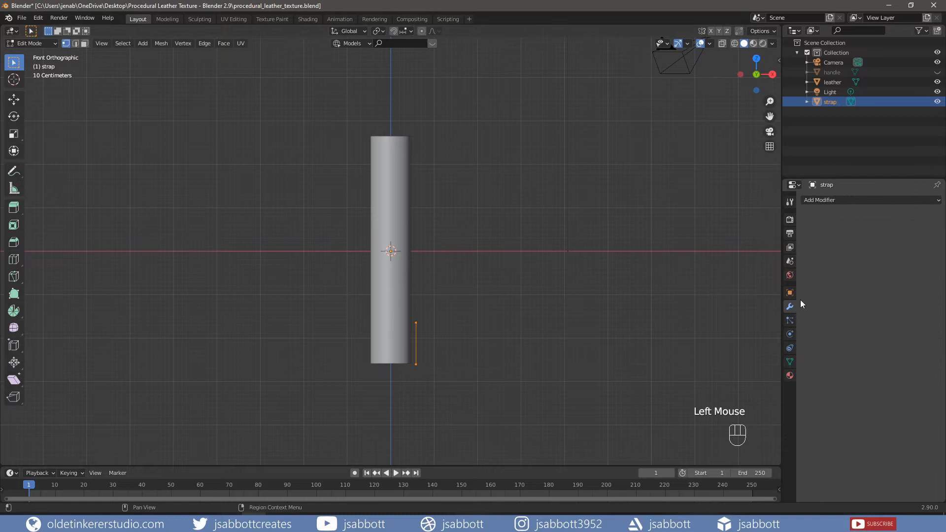
pyautogui.click(837, 200)
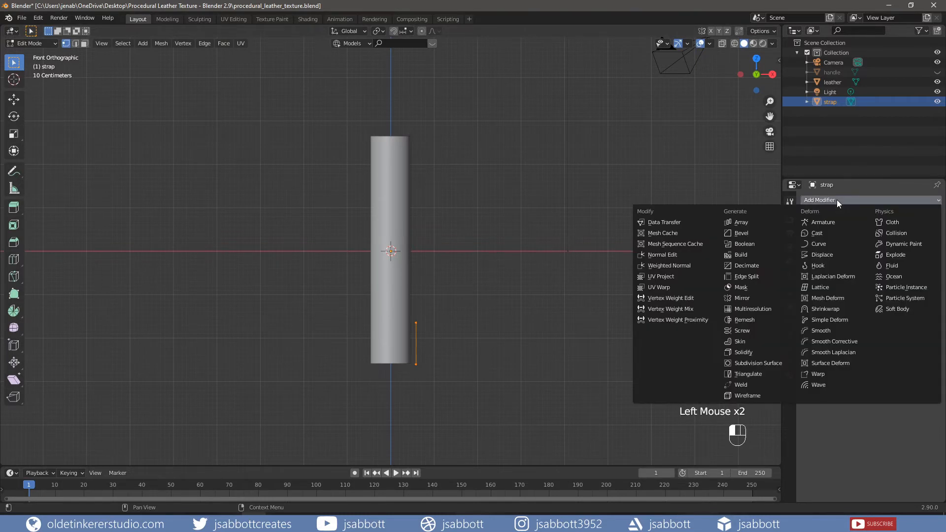
pyautogui.click(759, 331)
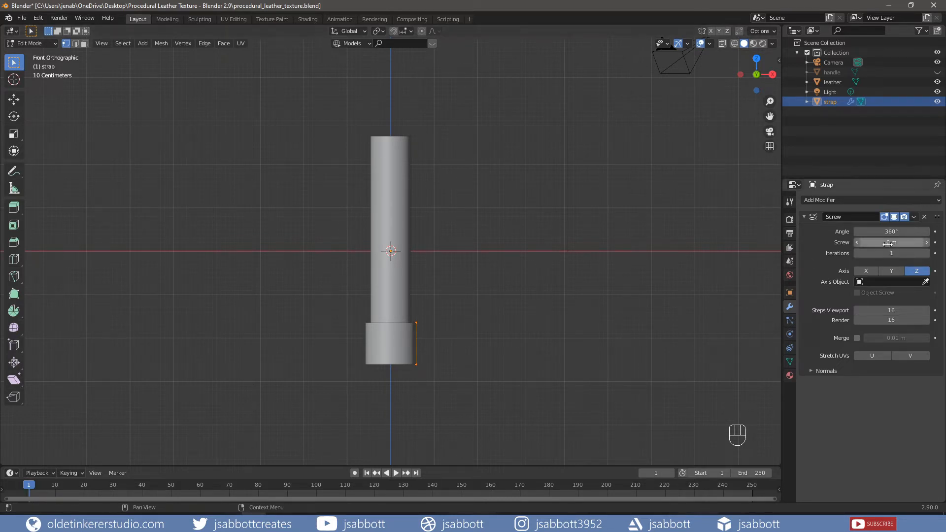
pyautogui.moveTo(887, 244); pyautogui.dragTo(917, 244)
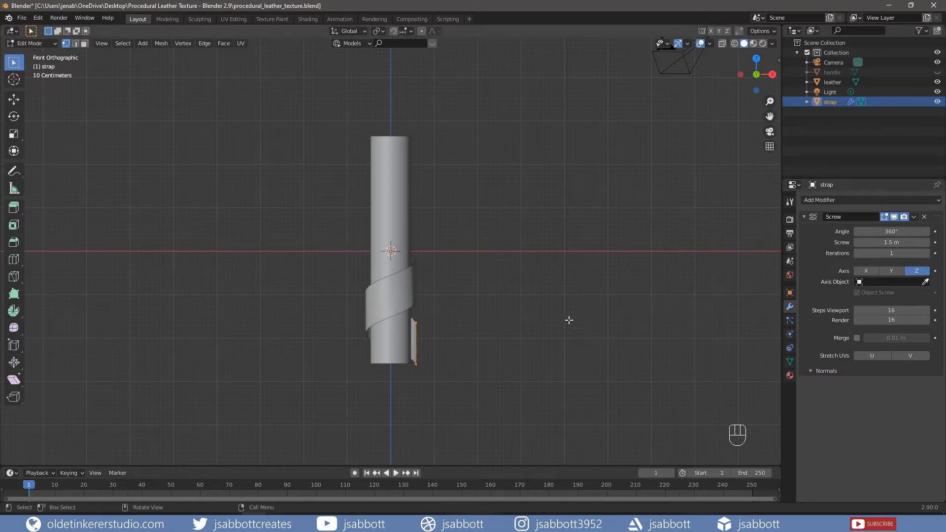
# Scale the strap edge down to about 0.83 and lower it along Z to the cylinder's bottom end.
pyautogui.press('s')
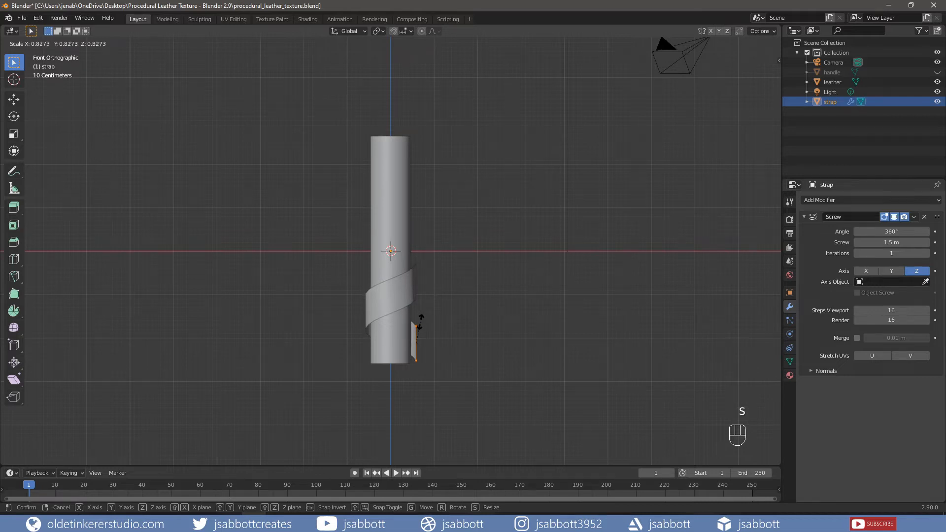
pyautogui.click(421, 321)
pyautogui.press('g')
pyautogui.press('z')
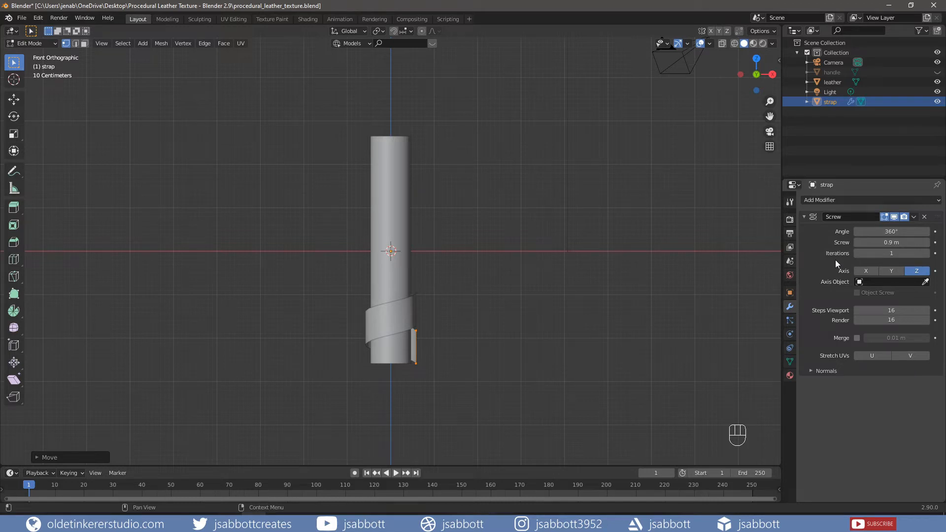
# Set the Screw modifier's iterations to 5 and adjust its screw value to close the gaps between wraps.
pyautogui.click(927, 254)
pyautogui.click(927, 253)
pyautogui.click(927, 254)
pyautogui.doubleClick(927, 253)
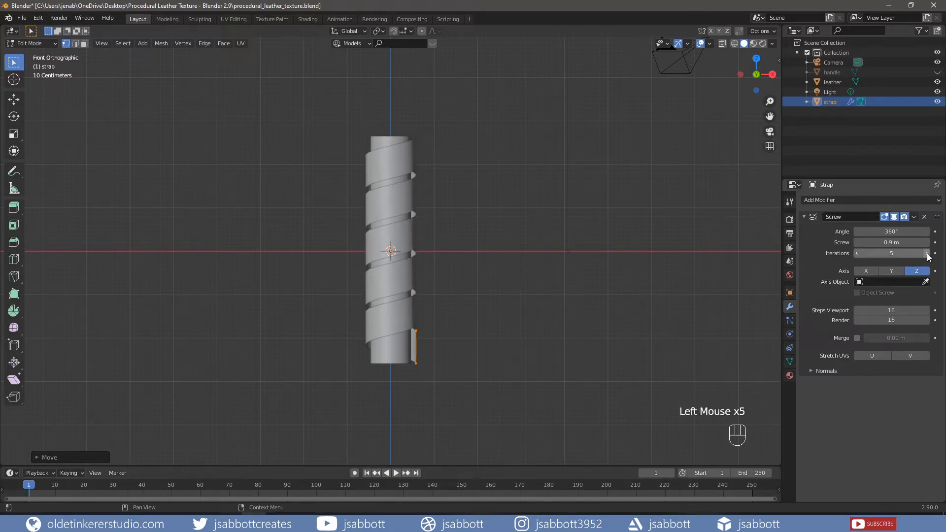
pyautogui.click(893, 242)
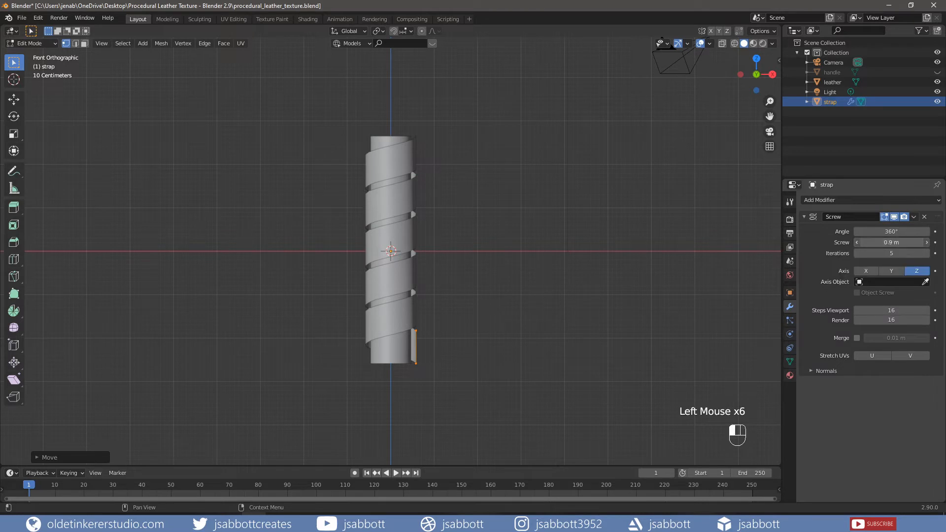
# Collapse the Screw modifier and add a Shrinkwrap modifier to the strap with leather as its target.
pyautogui.click(924, 217)
pyautogui.click(856, 199)
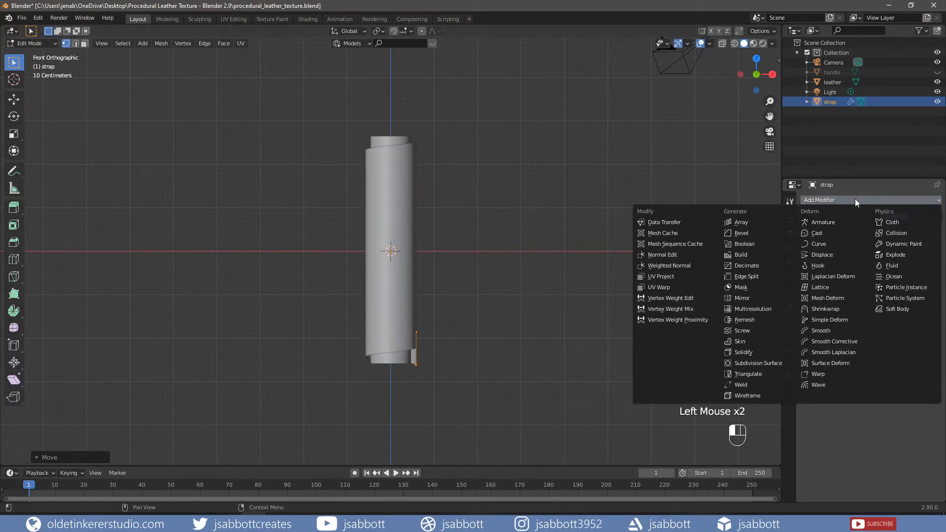
pyautogui.click(832, 309)
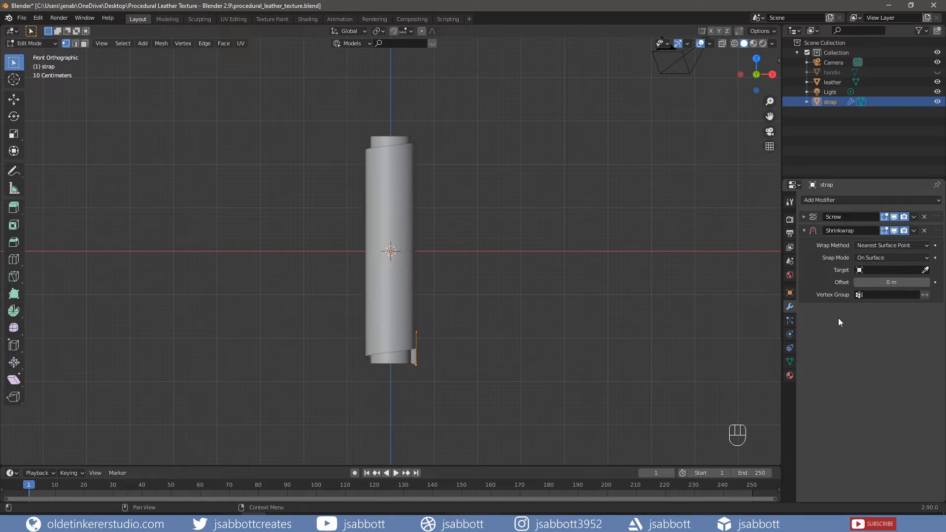
pyautogui.click(878, 269)
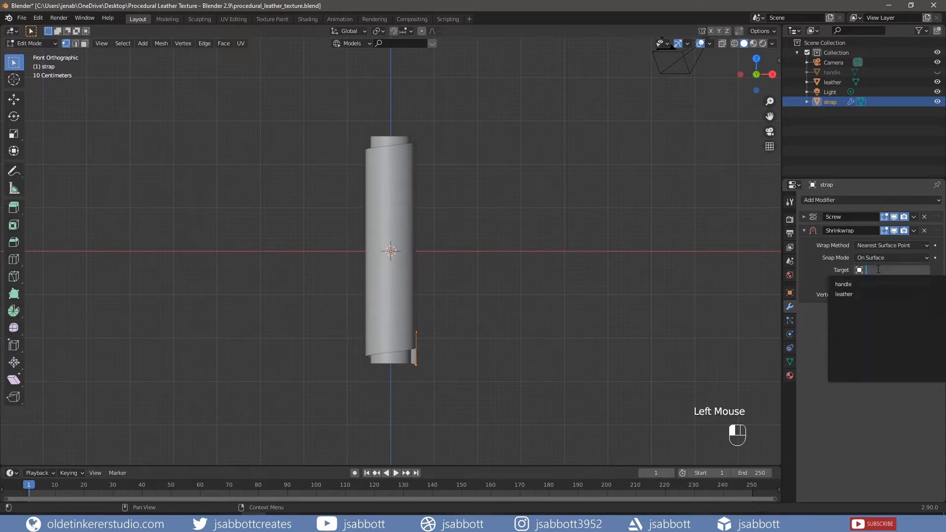
pyautogui.click(851, 294)
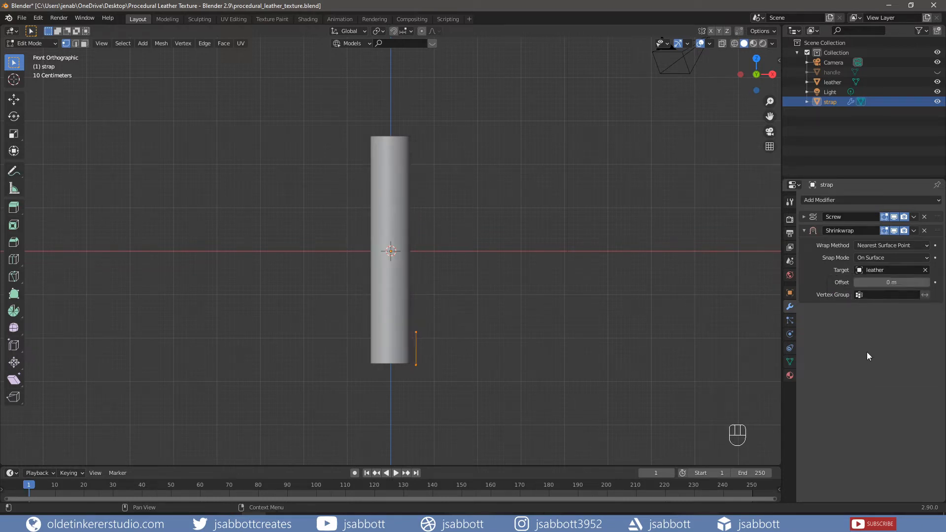
# Collapse the Shrinkwrap modifier and add a Solidify modifier to the strap with an offset of 1.
pyautogui.click(805, 231)
pyautogui.click(846, 200)
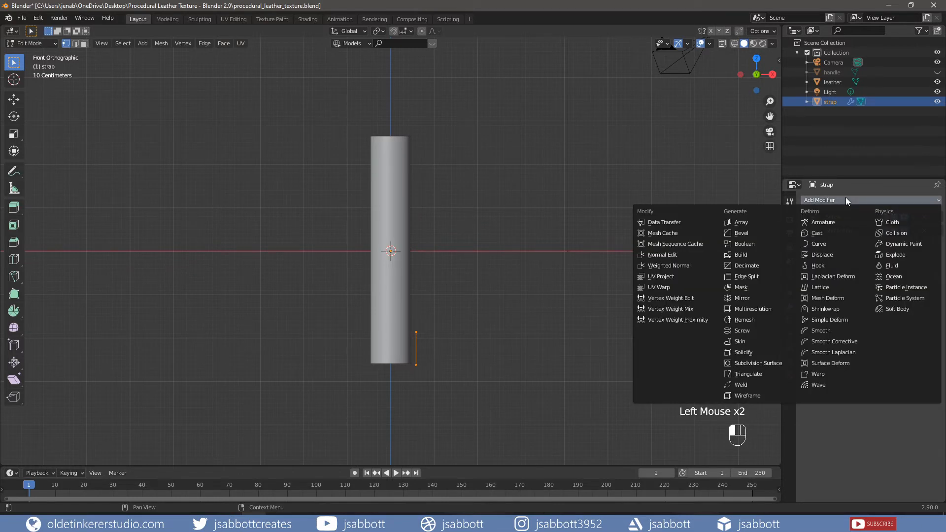
pyautogui.click(761, 352)
pyautogui.click(884, 284)
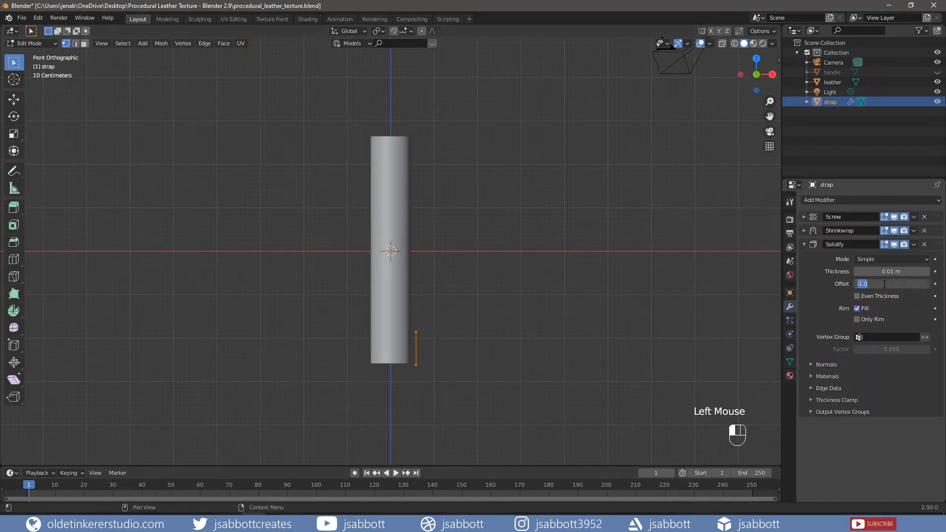
pyautogui.write('1')
pyautogui.press('Return')
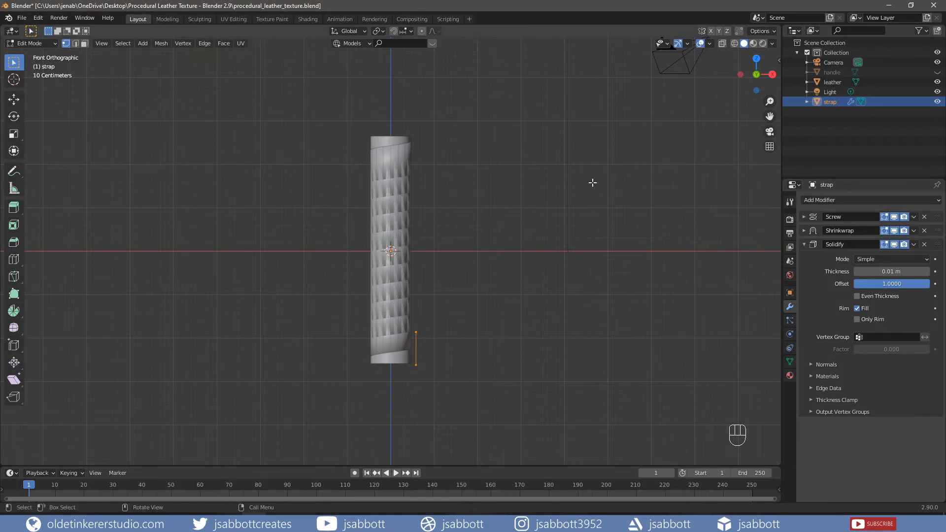
pyautogui.moveTo(594, 181); pyautogui.dragTo(557, 235, button='middle')
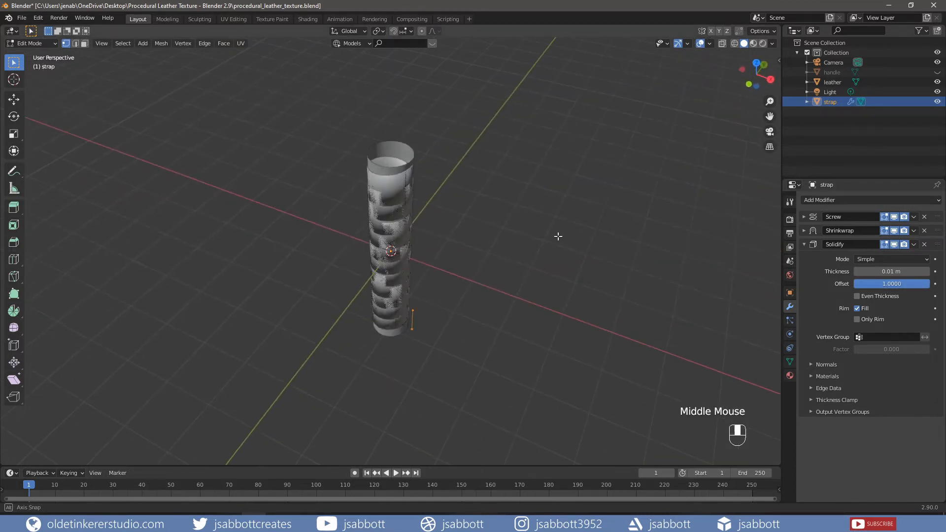
# Increase the strap's Solidify thickness beyond 0.06 m until the wraps stand out from the leather cylinder.
pyautogui.click(926, 272)
pyautogui.click(926, 272)
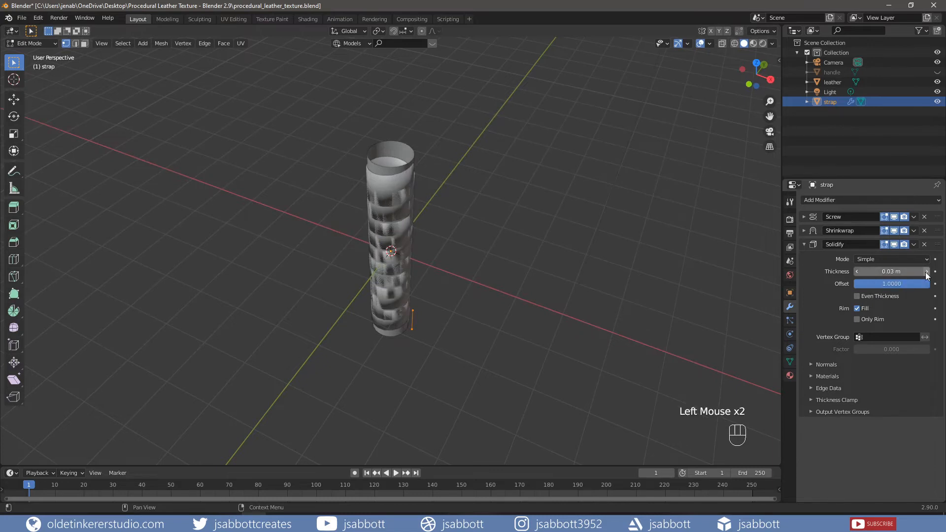
pyautogui.click(926, 273)
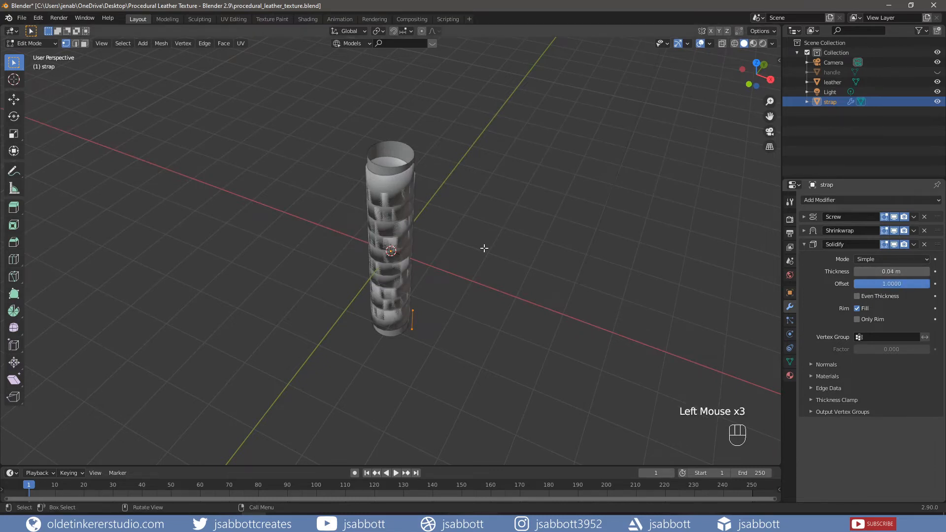
pyautogui.scroll(2, 482, 249)
pyautogui.moveTo(465, 180); pyautogui.dragTo(469, 190, button='middle')
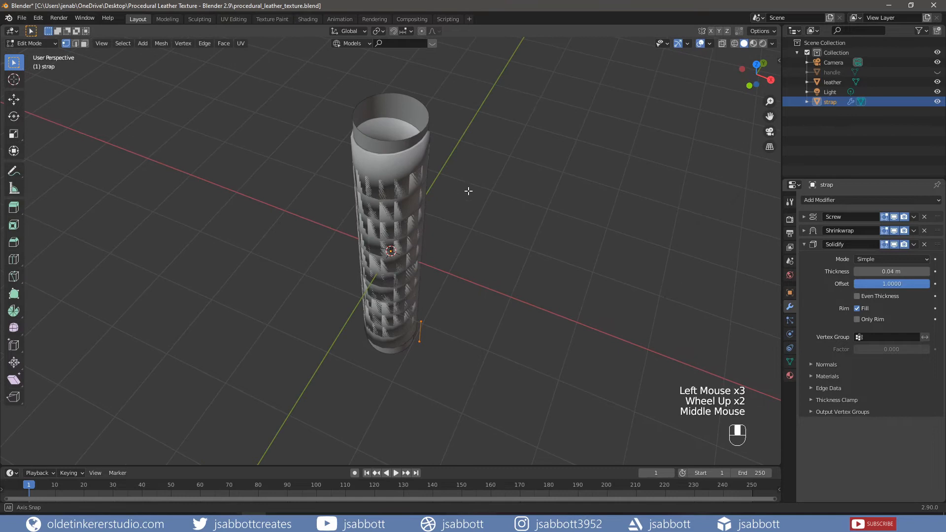
pyautogui.click(926, 272)
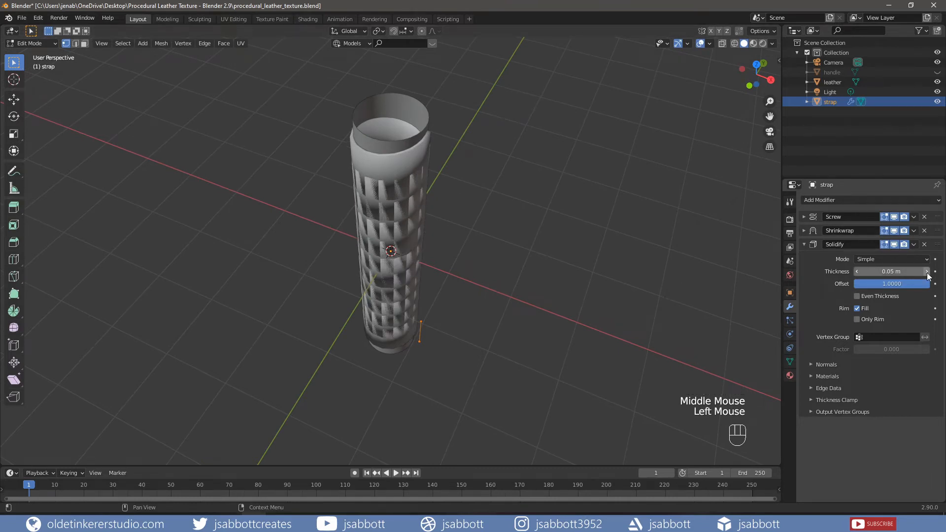
pyautogui.click(926, 272)
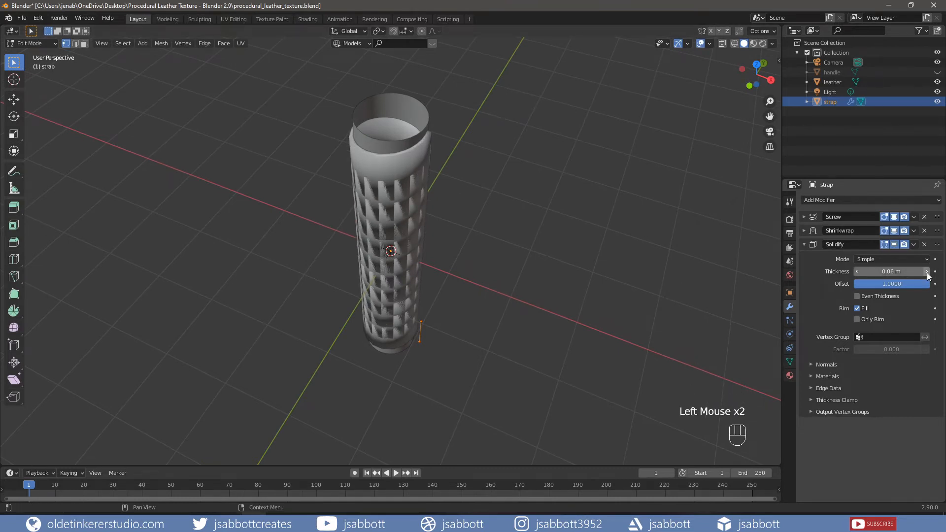
pyautogui.moveTo(883, 271); pyautogui.dragTo(920, 271)
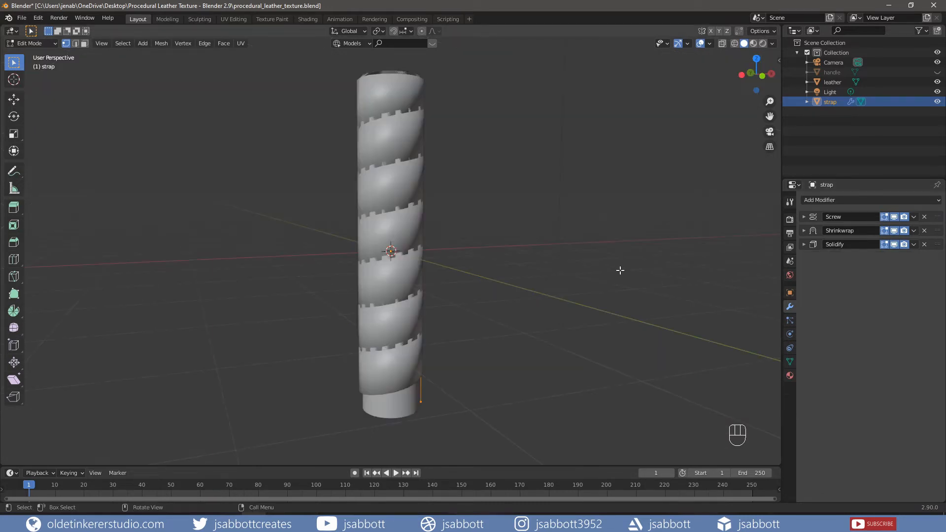
# Hide the leather and strap objects, and return to Object Mode in the front view.
pyautogui.click(937, 81)
pyautogui.click(938, 101)
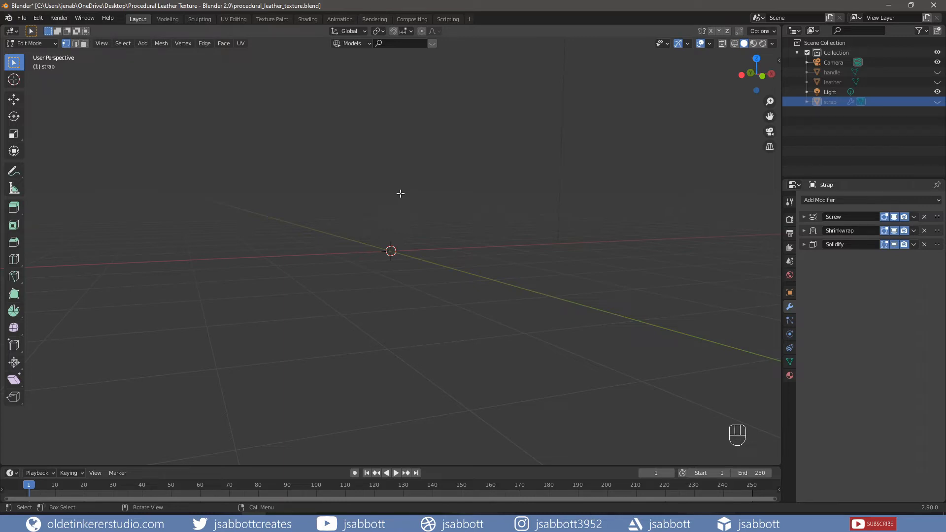
pyautogui.press('KP_1')
pyautogui.press('Tab')
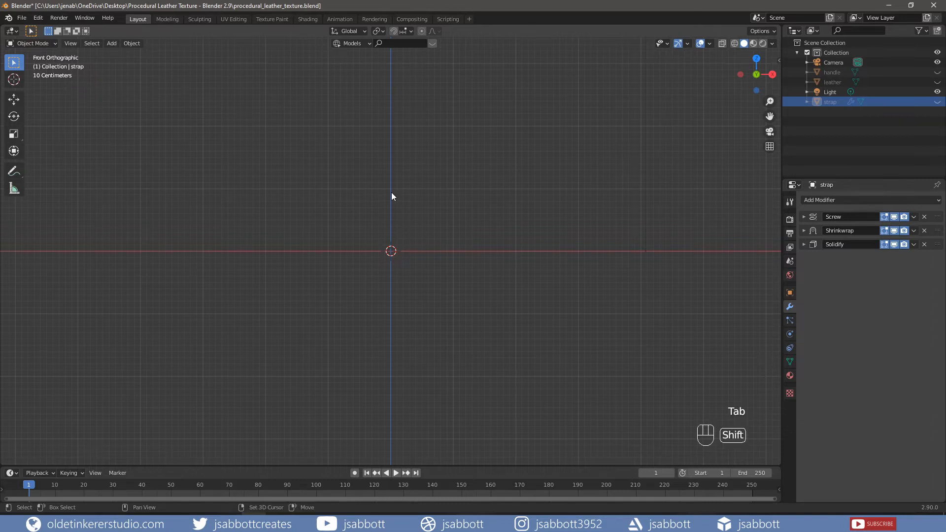
# Add a mesh plane and rotate it 90 degrees about X so it faces the front view.
pyautogui.hotkey('shift', 'a')
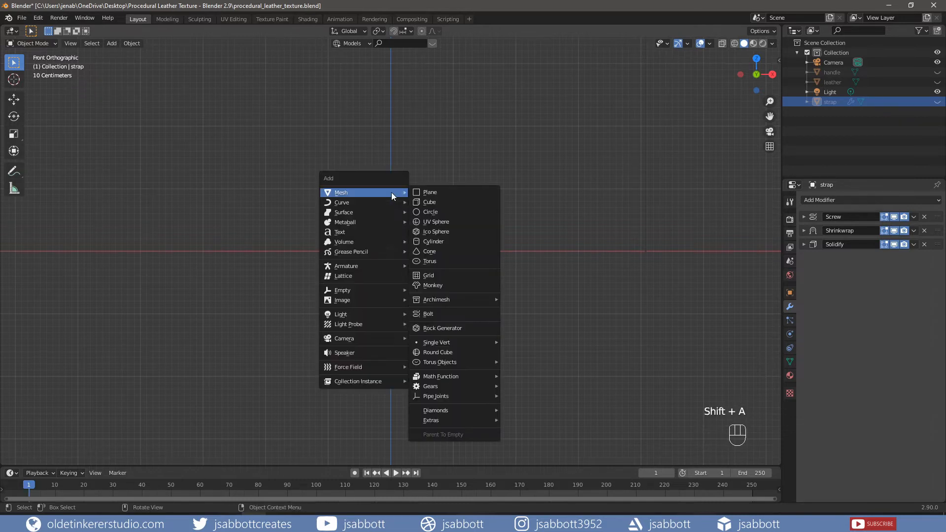
pyautogui.click(466, 192)
pyautogui.press('KP_1')
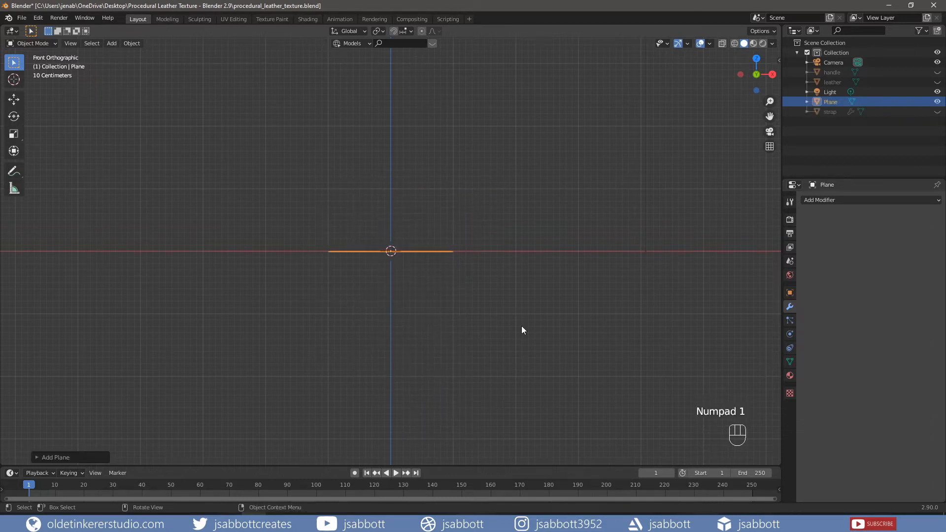
pyautogui.write('rx')
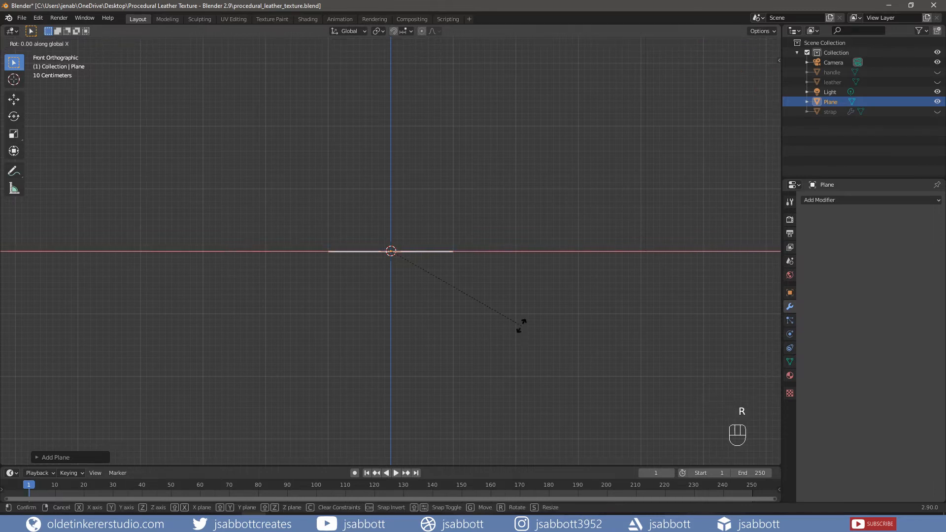
pyautogui.write('90')
pyautogui.click(523, 329)
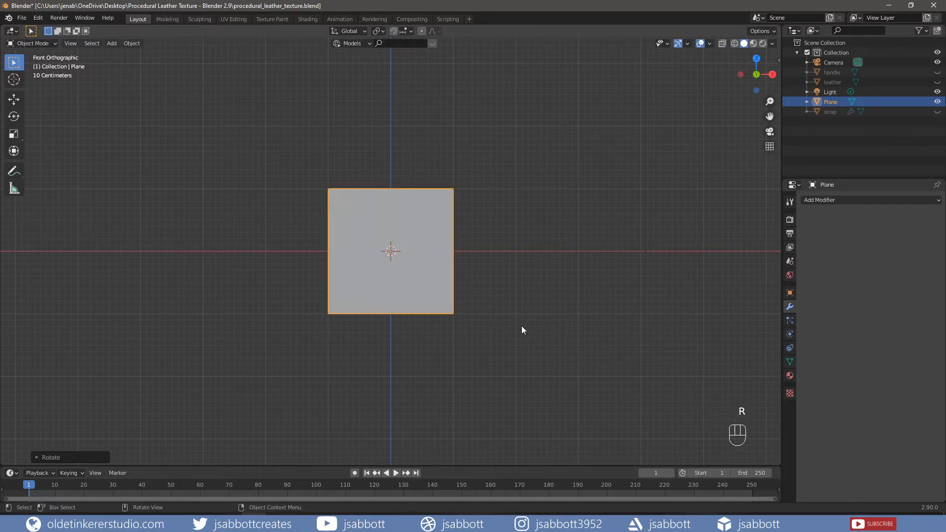
# Switch to the Shading workspace and create a new material named leather on the plane.
pyautogui.click(306, 19)
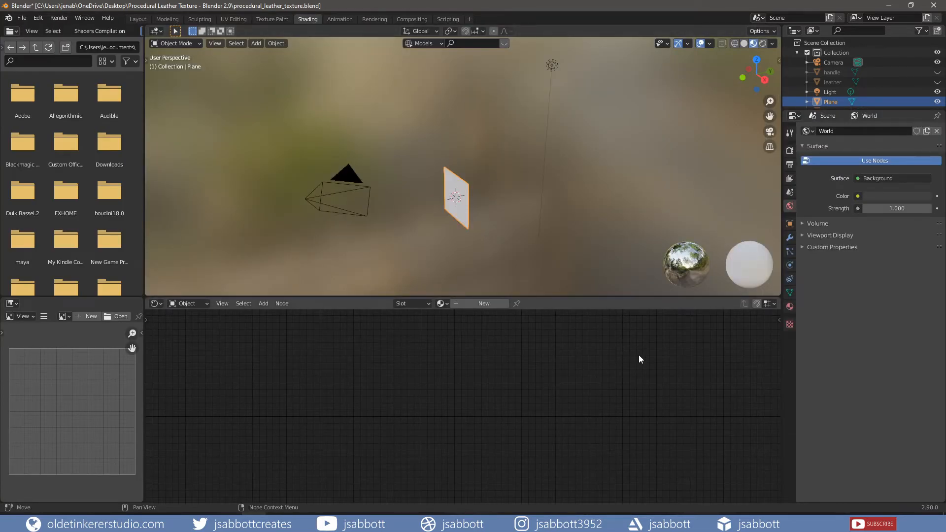
pyautogui.click(790, 306)
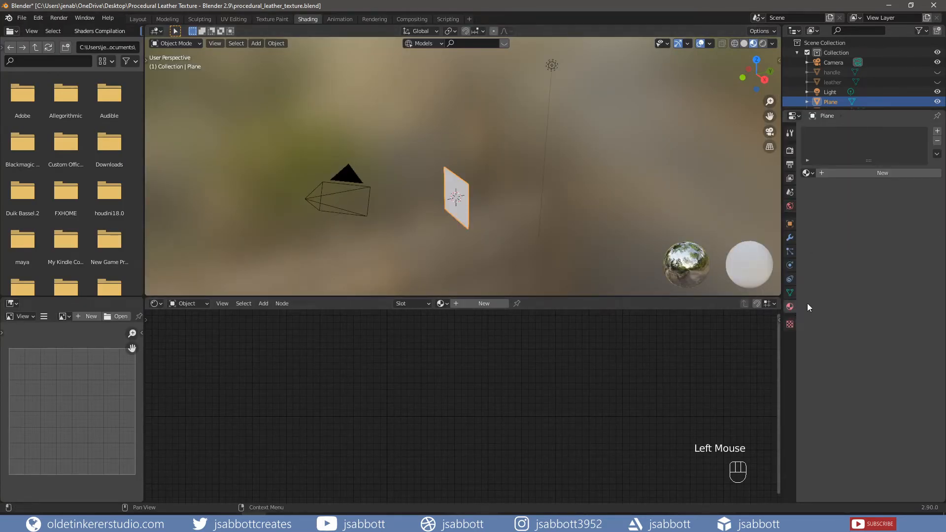
pyautogui.click(878, 173)
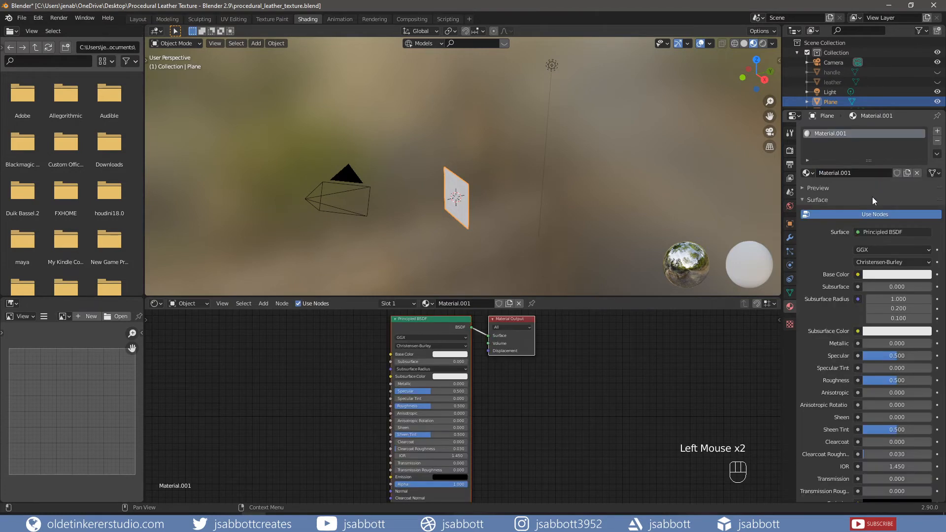
pyautogui.click(873, 173)
pyautogui.write('leather')
pyautogui.press('Return')
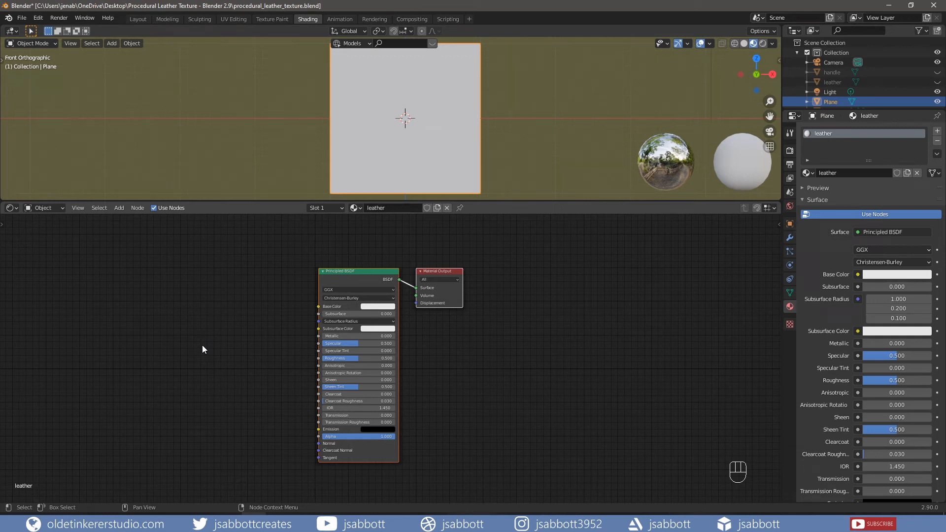
# Add a Voronoi Texture node and connect its Distance output to the Principled BSDF's Base Color.
pyautogui.hotkey('shift', 'a')
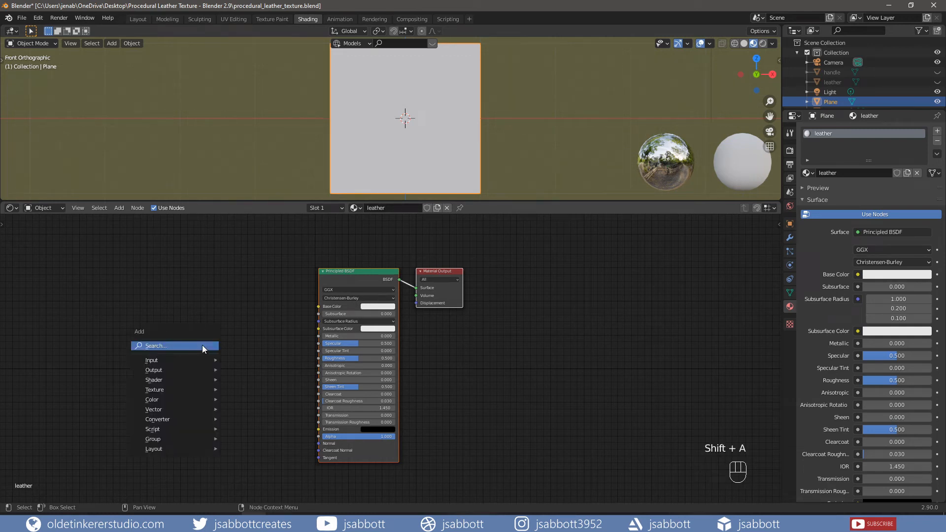
pyautogui.moveTo(182, 390)
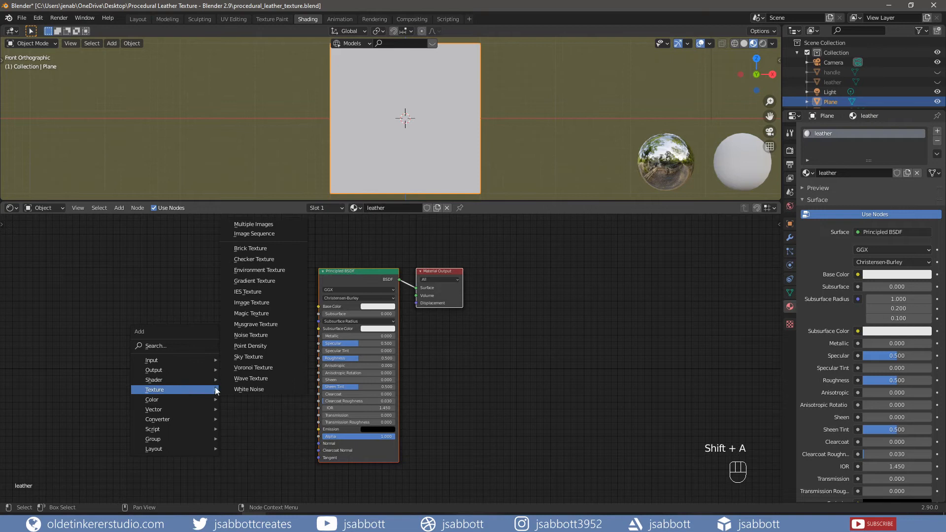
pyautogui.click(252, 368)
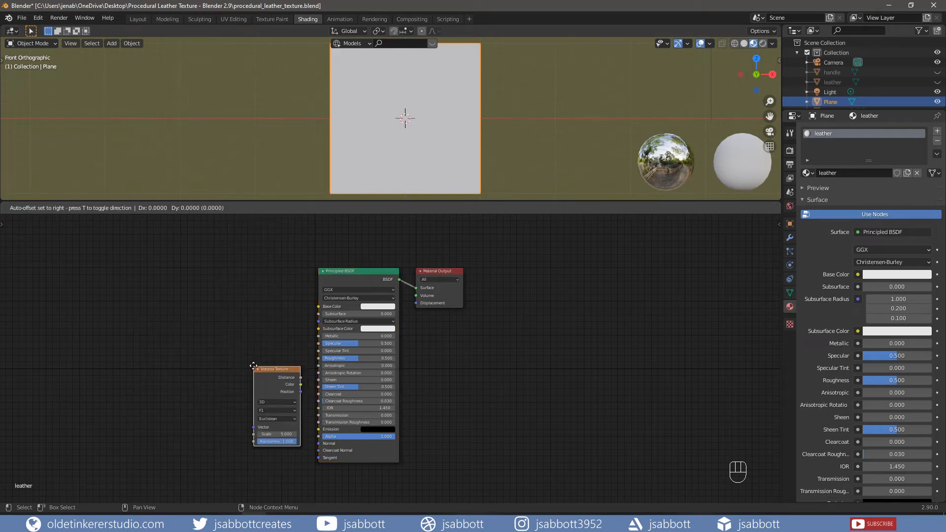
pyautogui.click(187, 282)
pyautogui.scroll(3, 253, 349)
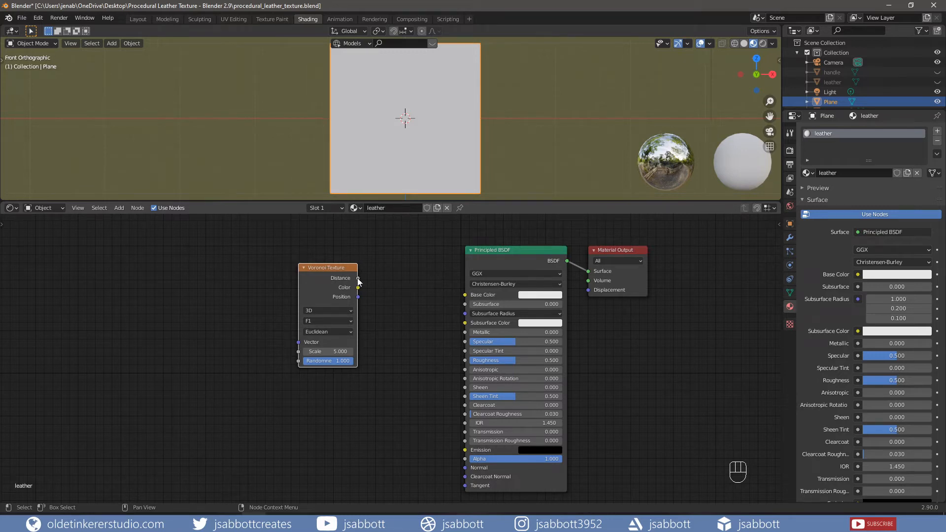
pyautogui.moveTo(358, 280); pyautogui.dragTo(464, 297)
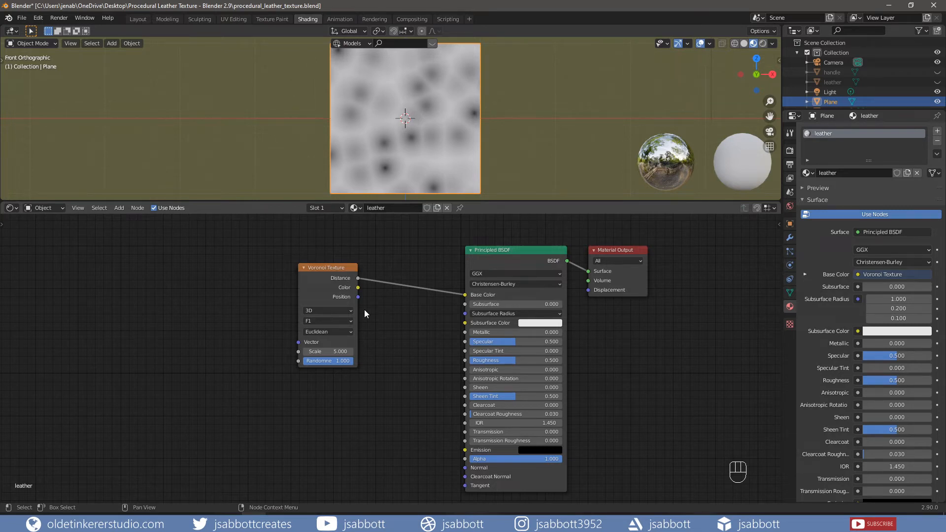
# Set the Voronoi Texture to 2D with Distance To Edge as its feature output.
pyautogui.click(352, 311)
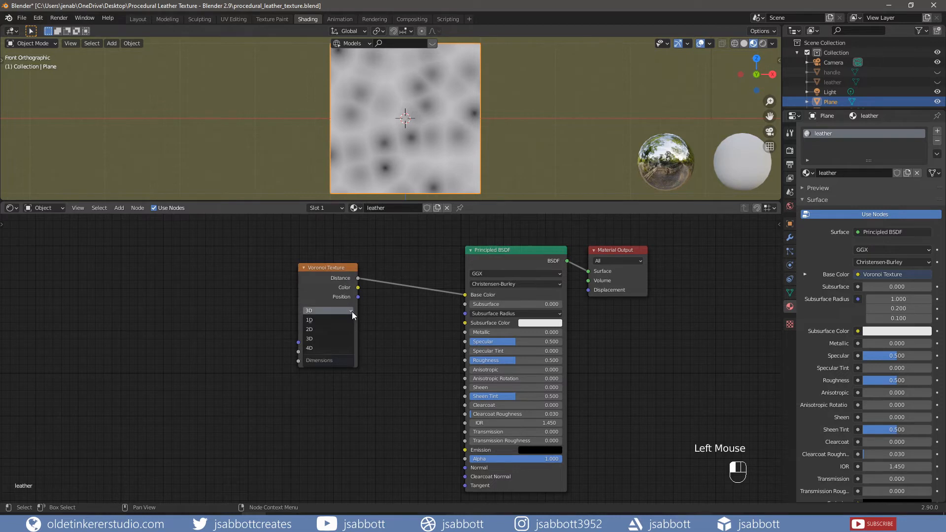
pyautogui.click(315, 329)
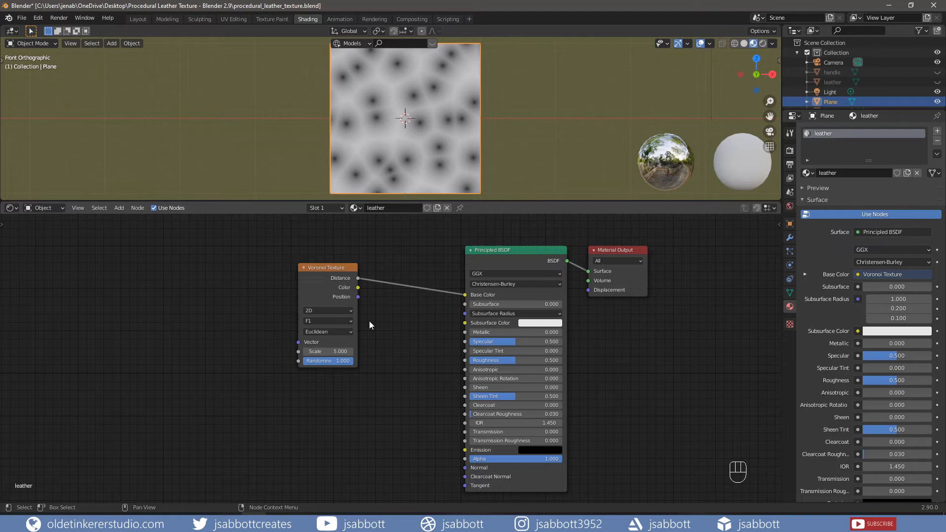
pyautogui.click(351, 322)
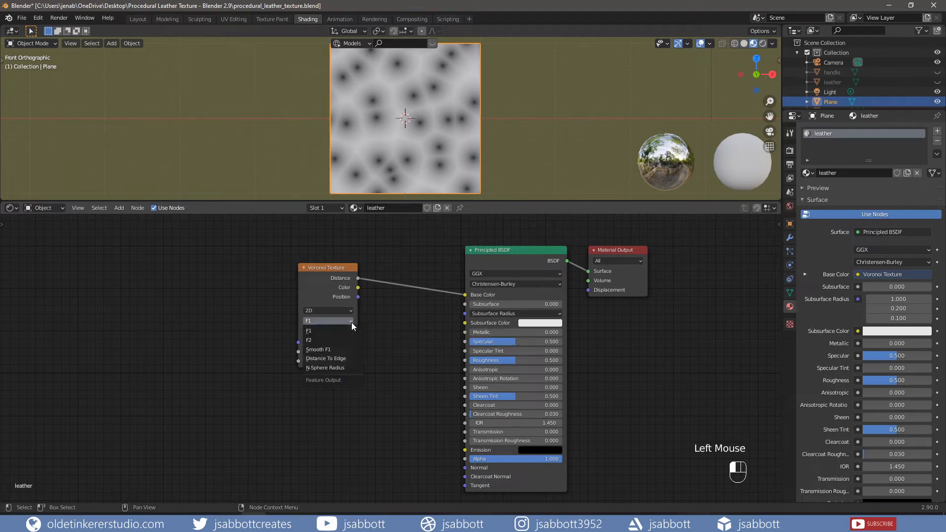
pyautogui.click(345, 358)
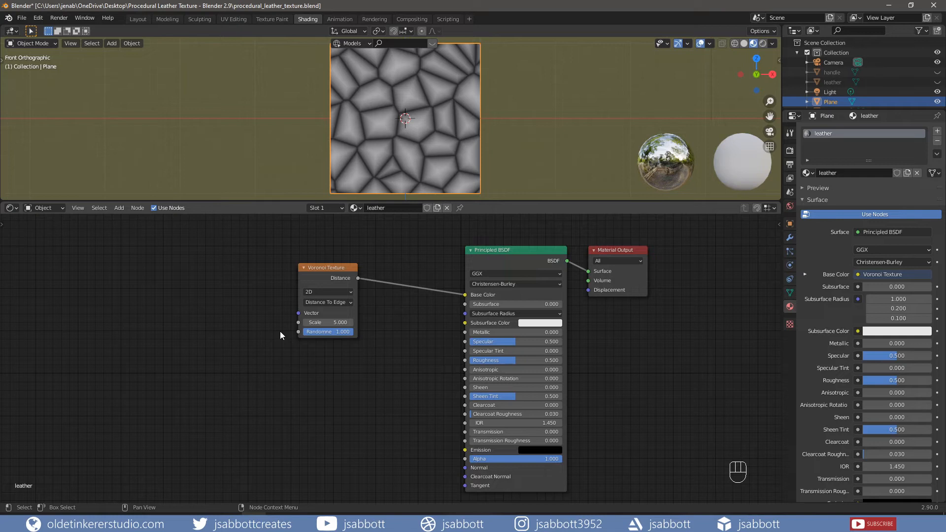
# Duplicate the Voronoi Texture node and place the copy below the original.
pyautogui.click(340, 270)
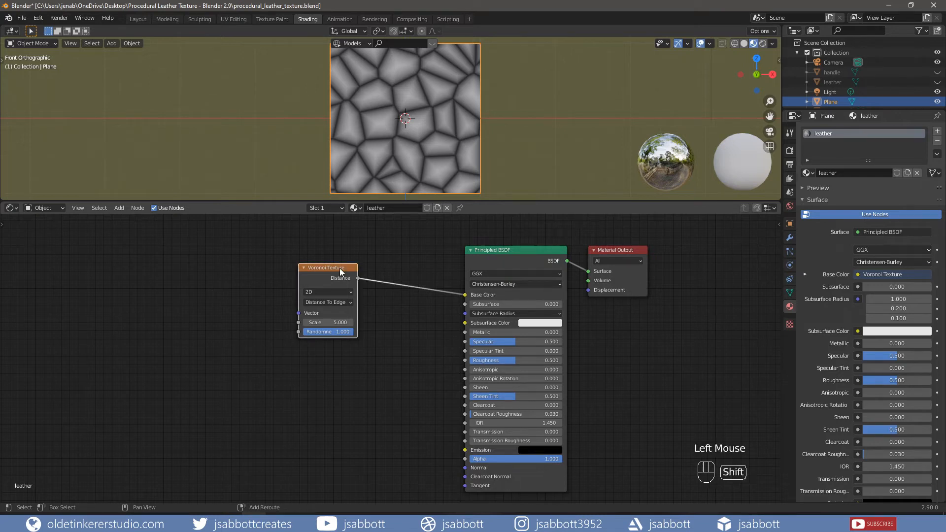
pyautogui.hotkey('shift', 'd')
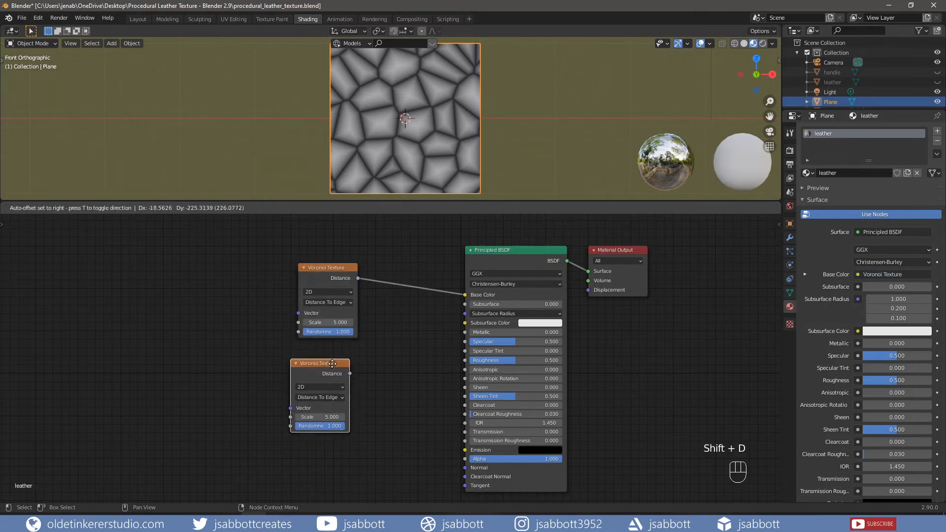
pyautogui.click(334, 359)
# Add a MixRGB node between the textures and the shader, and connect its Color output to Base Color.
pyautogui.moveTo(400, 395); pyautogui.dragTo(359, 376, button='middle')
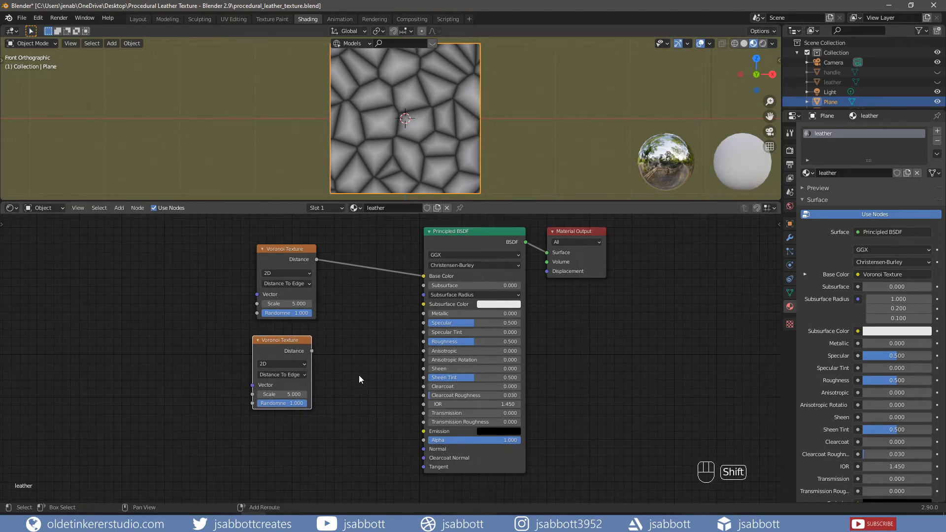
pyautogui.hotkey('shift', 'a')
pyautogui.moveTo(359, 383)
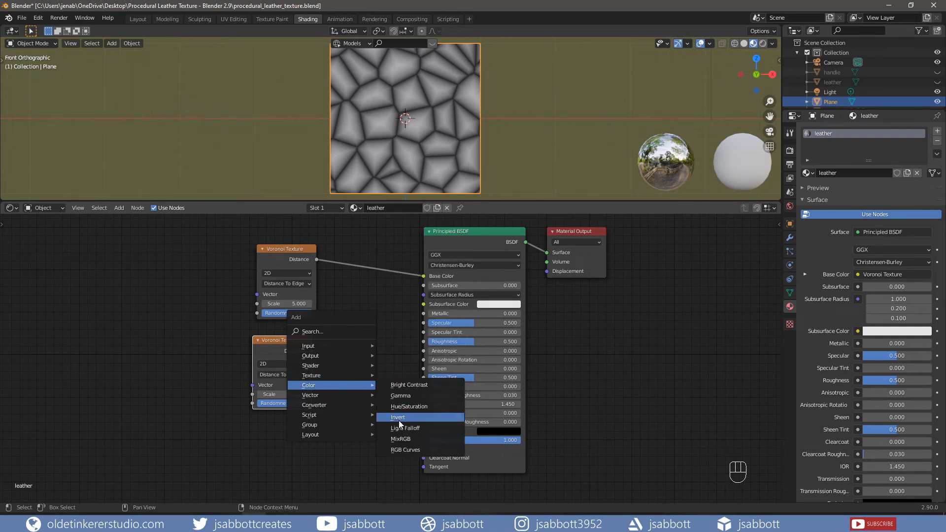
pyautogui.click(401, 439)
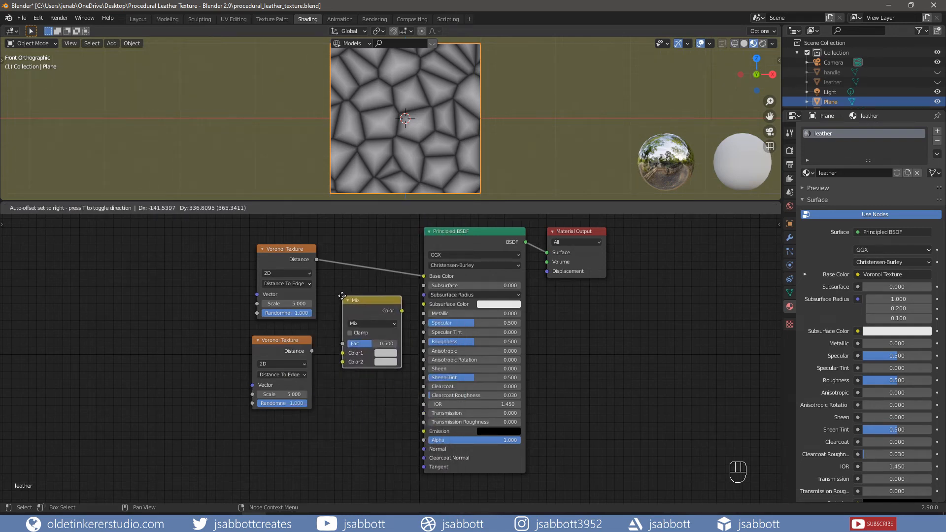
pyautogui.click(342, 296)
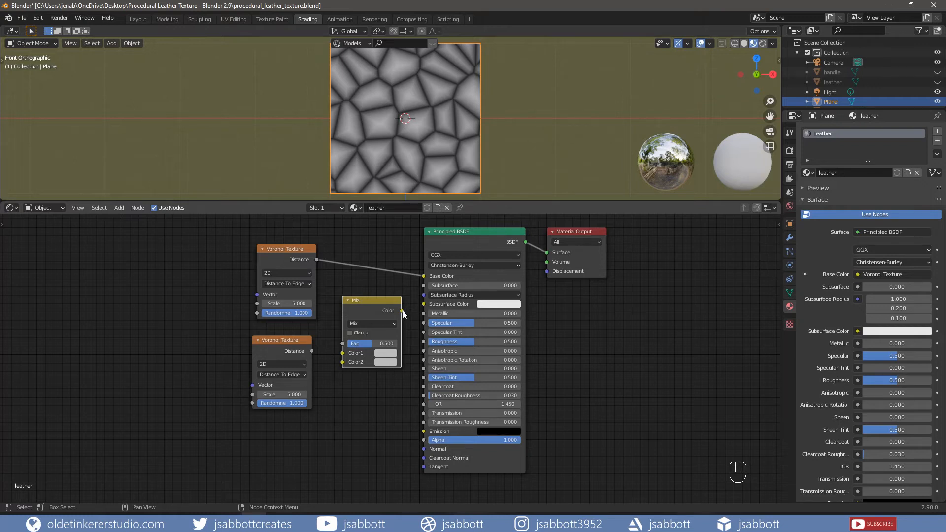
pyautogui.moveTo(403, 310); pyautogui.dragTo(424, 276)
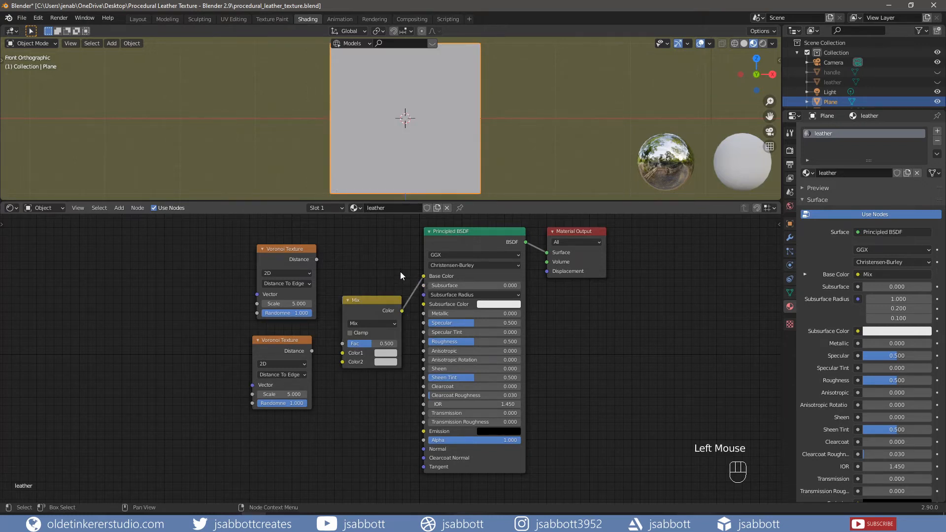
# Set the Mix node's blending mode to Overlay with a Fac of 0.8.
pyautogui.click(394, 323)
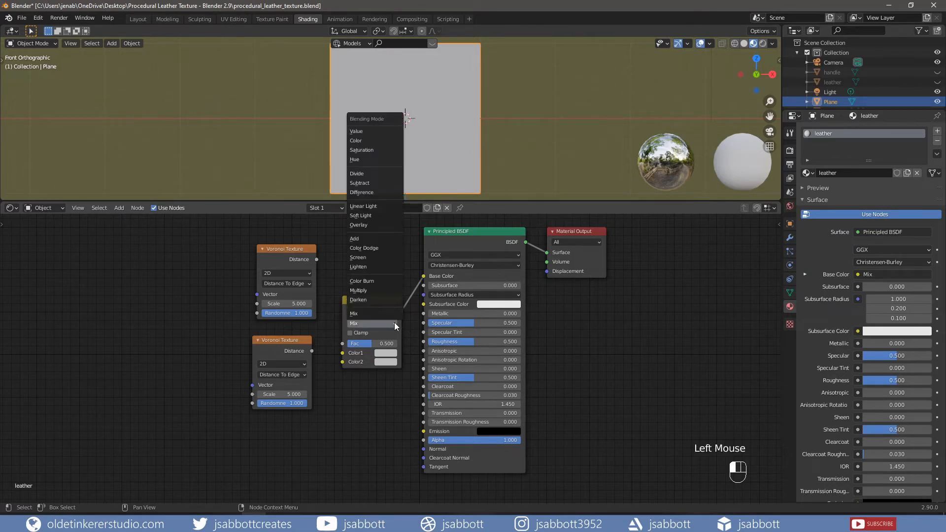
pyautogui.click(375, 225)
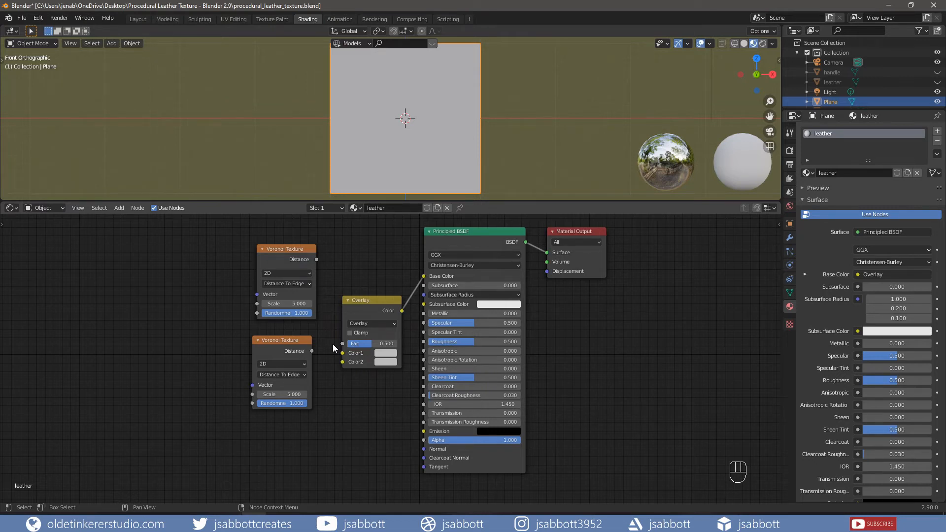
pyautogui.click(371, 343)
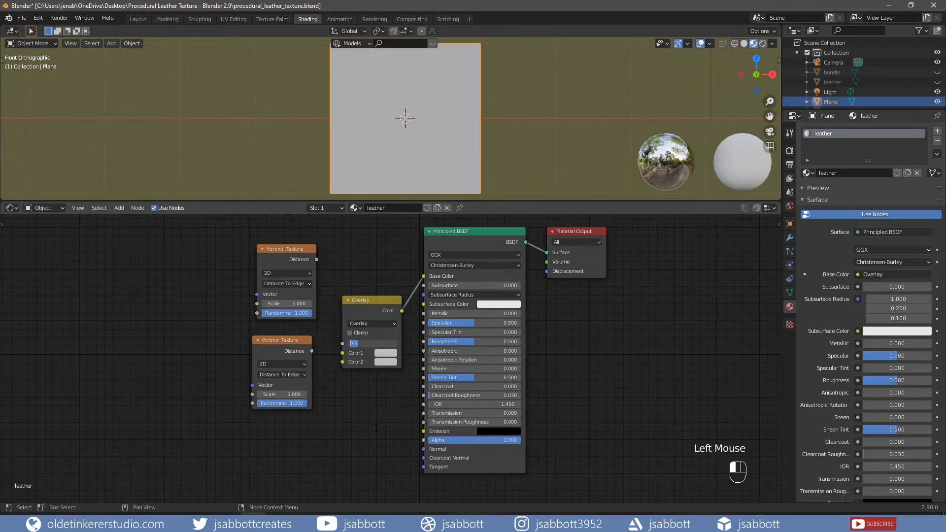
pyautogui.write('.8')
pyautogui.press('Return')
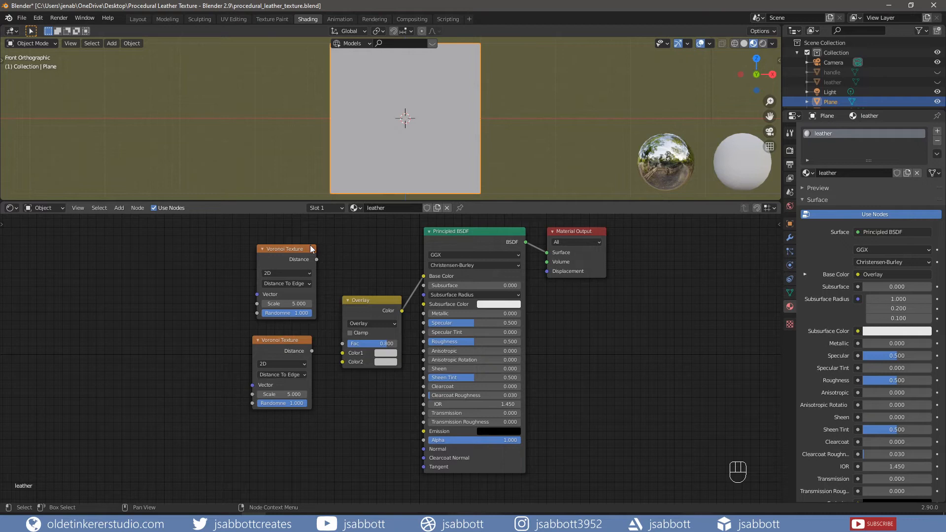
# Connect the upper Voronoi Texture's Distance to the Overlay node's Color1 and the lower one's Distance to Color2.
pyautogui.click(316, 260)
pyautogui.moveTo(317, 259); pyautogui.dragTo(324, 288)
pyautogui.moveTo(326, 333); pyautogui.dragTo(338, 353)
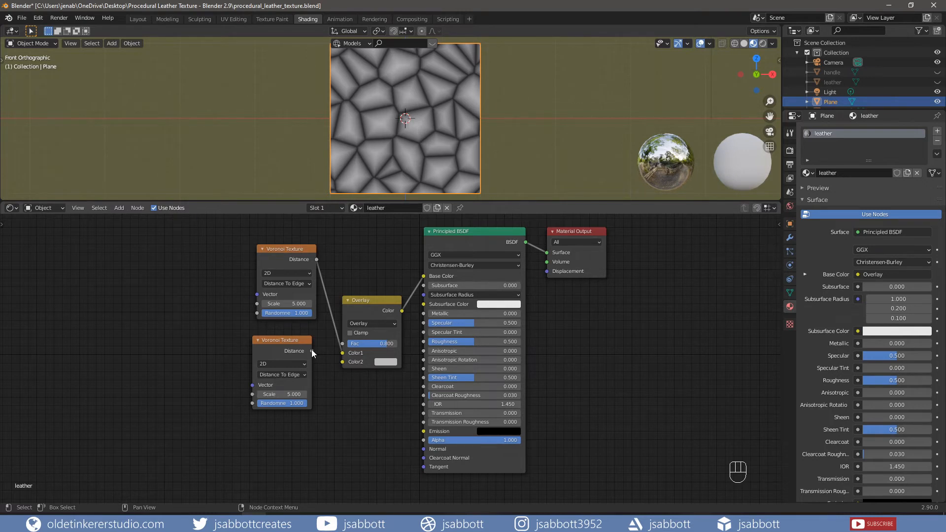
pyautogui.moveTo(312, 351); pyautogui.dragTo(344, 363)
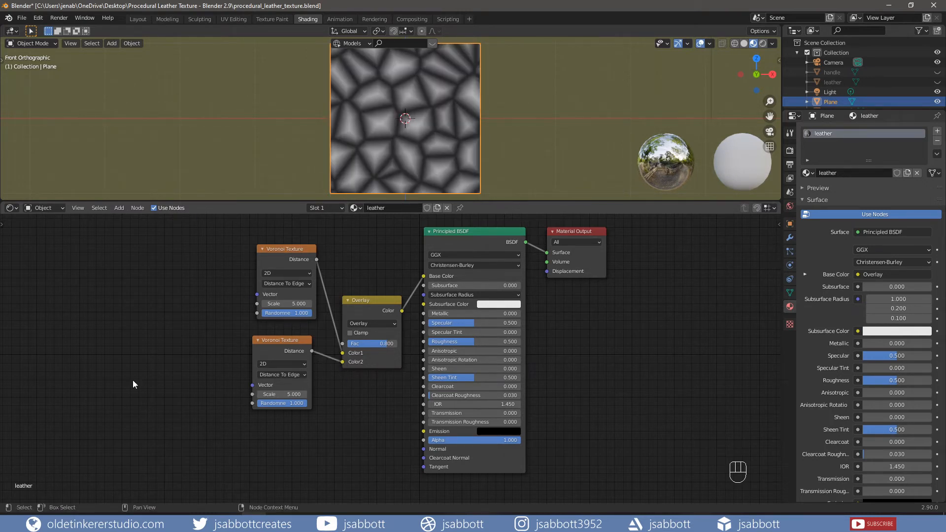
# Add a Value node before the upper Voronoi Texture and set its value to 5.
pyautogui.hotkey('shift', 'a')
pyautogui.moveTo(120, 341)
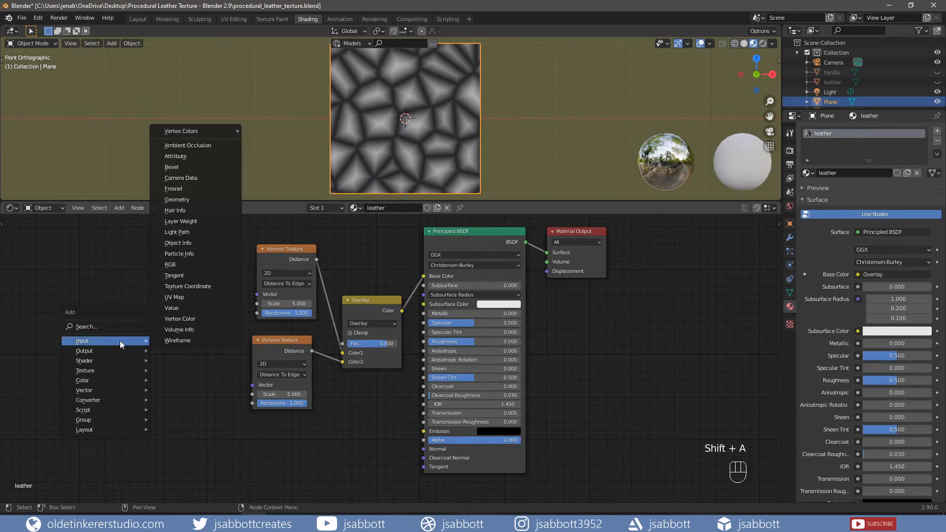
pyautogui.click(191, 310)
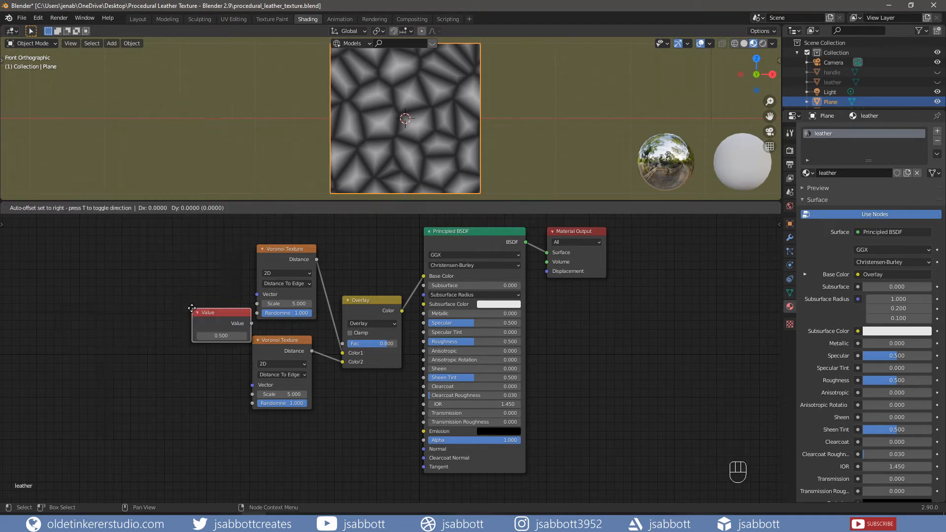
pyautogui.click(132, 256)
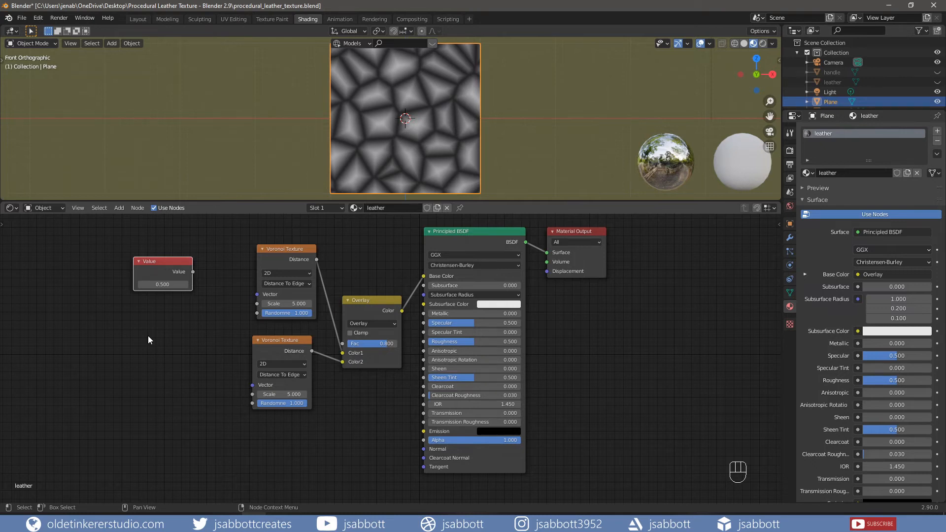
pyautogui.click(160, 284)
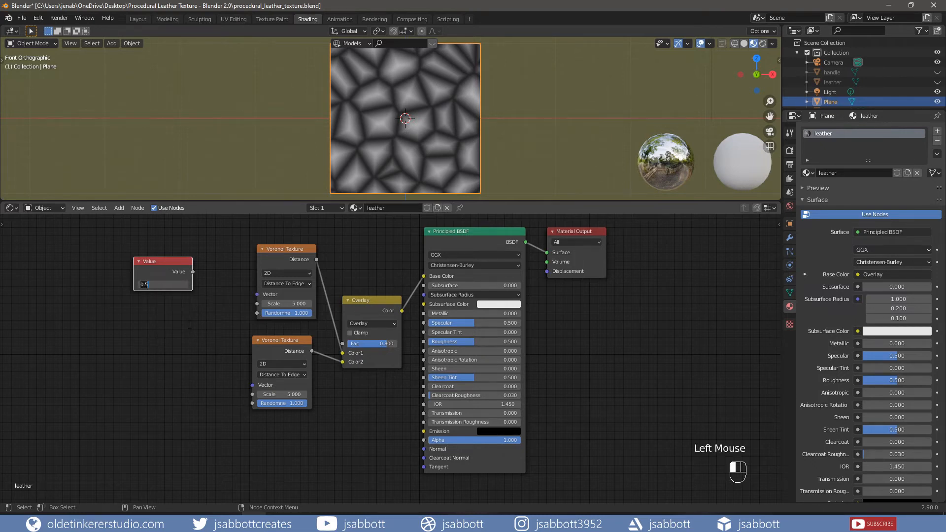
pyautogui.write('5')
pyautogui.press('Return')
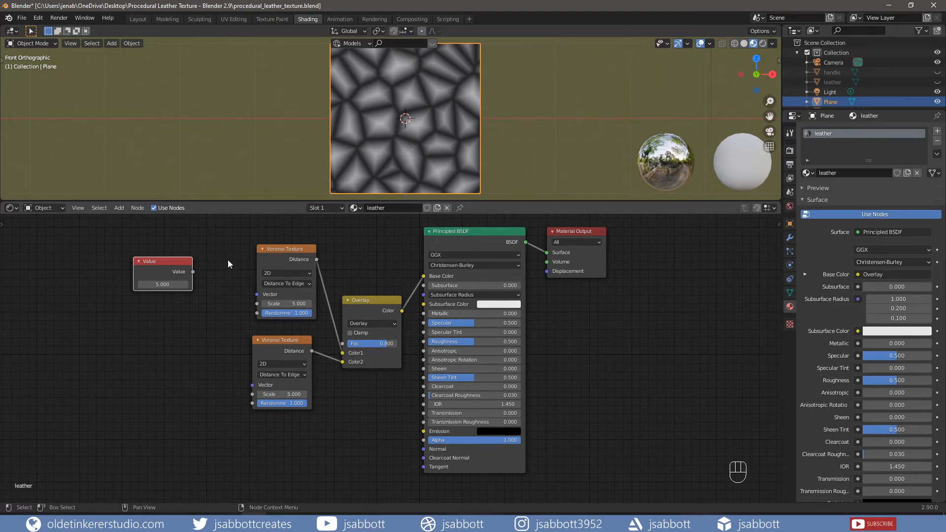
# Connect the Value node's output to the Scale inputs of both Voronoi Texture nodes.
pyautogui.click(192, 272)
pyautogui.moveTo(192, 272); pyautogui.dragTo(205, 272)
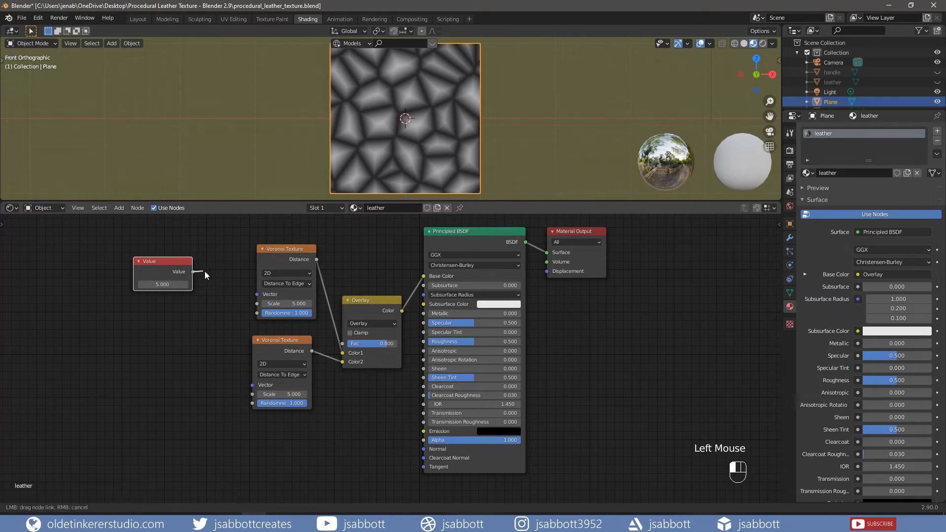
pyautogui.moveTo(246, 301); pyautogui.dragTo(256, 303)
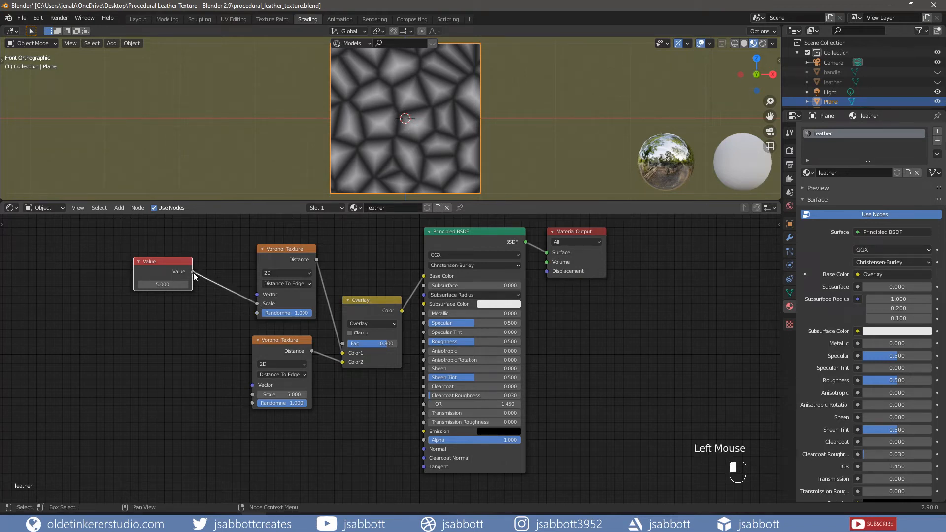
pyautogui.moveTo(193, 273); pyautogui.dragTo(252, 395)
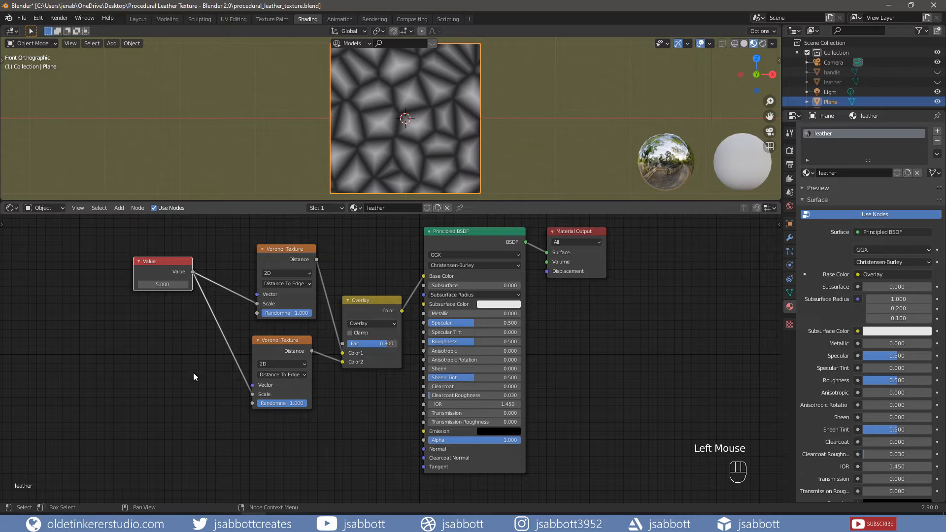
# Move the Value node farther from the textures and insert a Math node on its link to the lower Voronoi Texture's Scale.
pyautogui.moveTo(163, 262); pyautogui.dragTo(102, 264)
pyautogui.hotkey('shift', 'a')
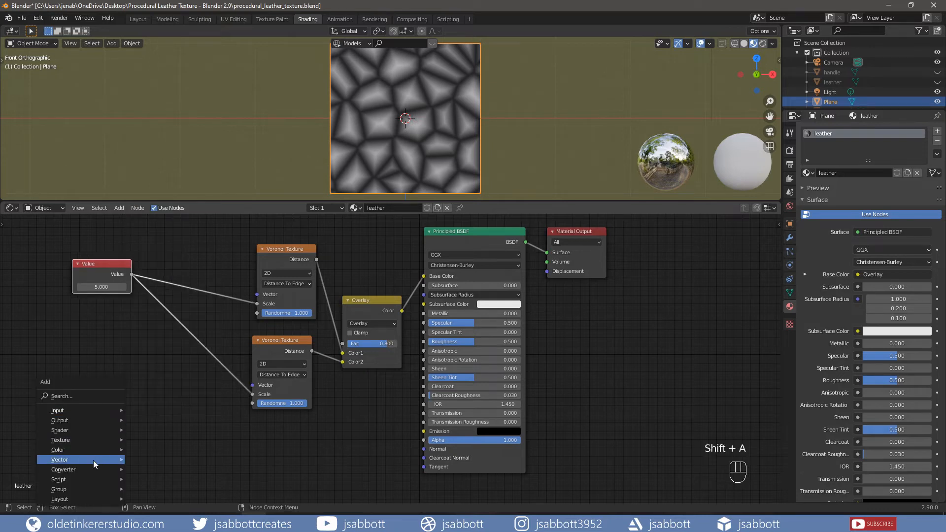
pyautogui.moveTo(93, 470)
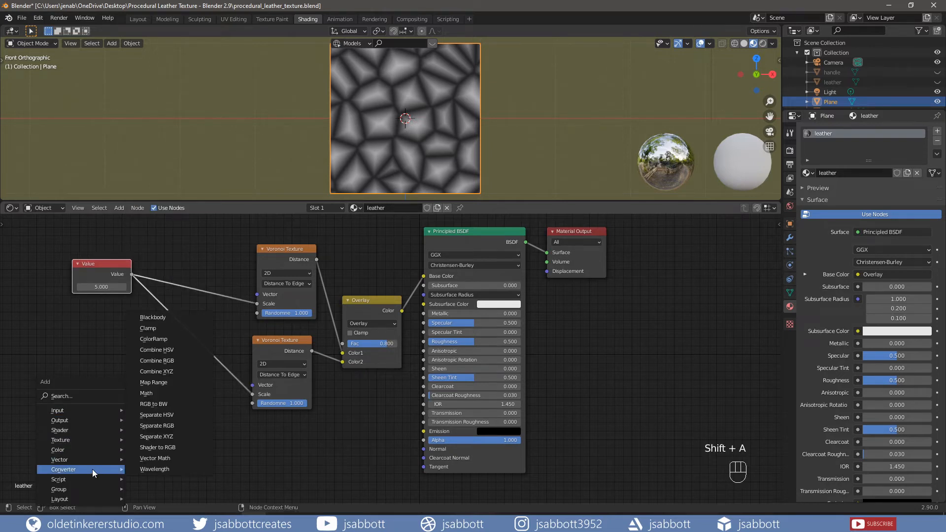
pyautogui.click(153, 392)
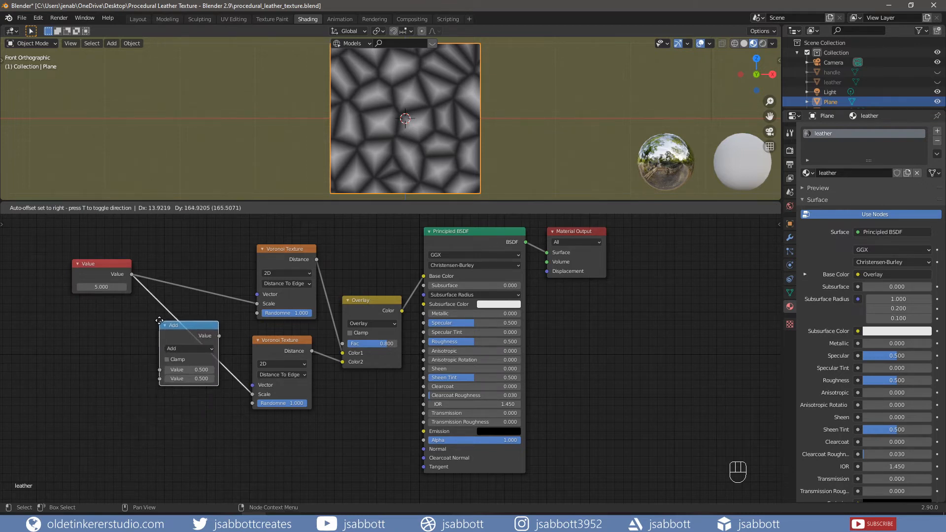
pyautogui.click(159, 320)
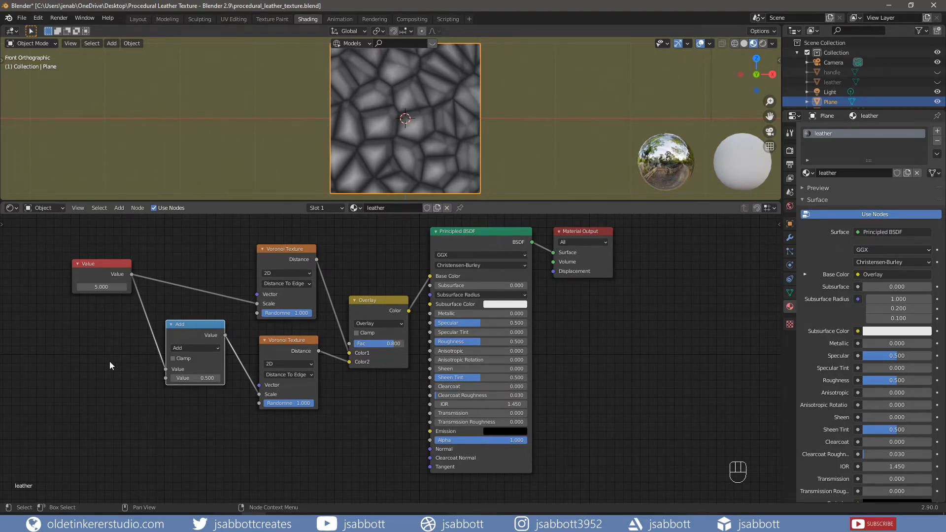
# Set the Math node's operation to Multiply with a second value of 1.5.
pyautogui.click(218, 348)
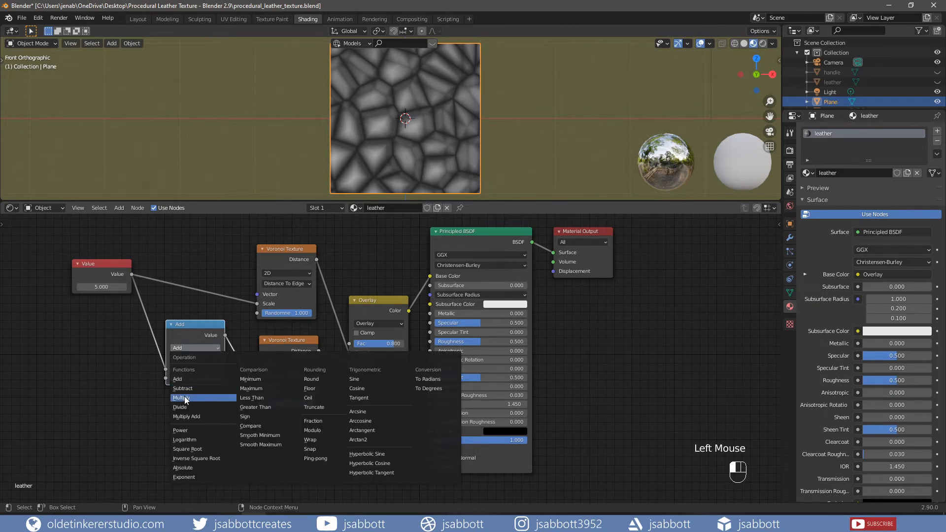
pyautogui.click(186, 398)
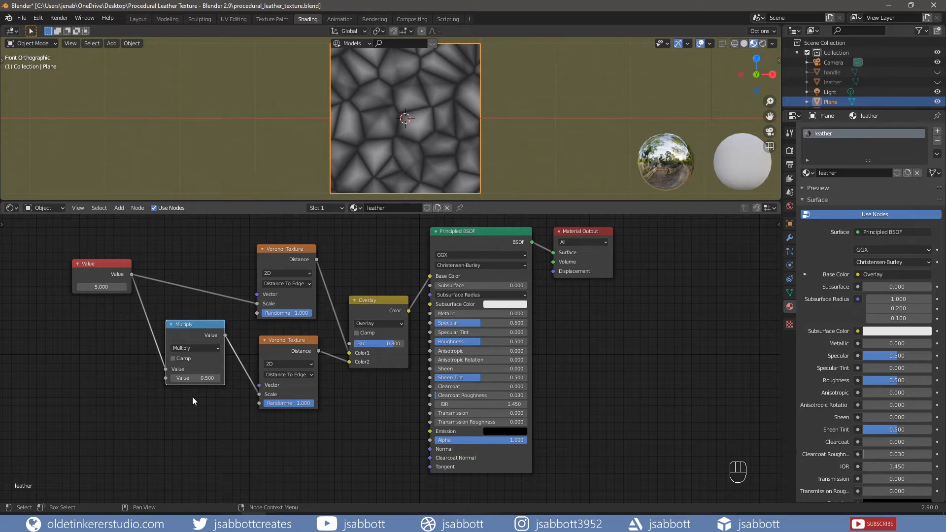
pyautogui.click(202, 379)
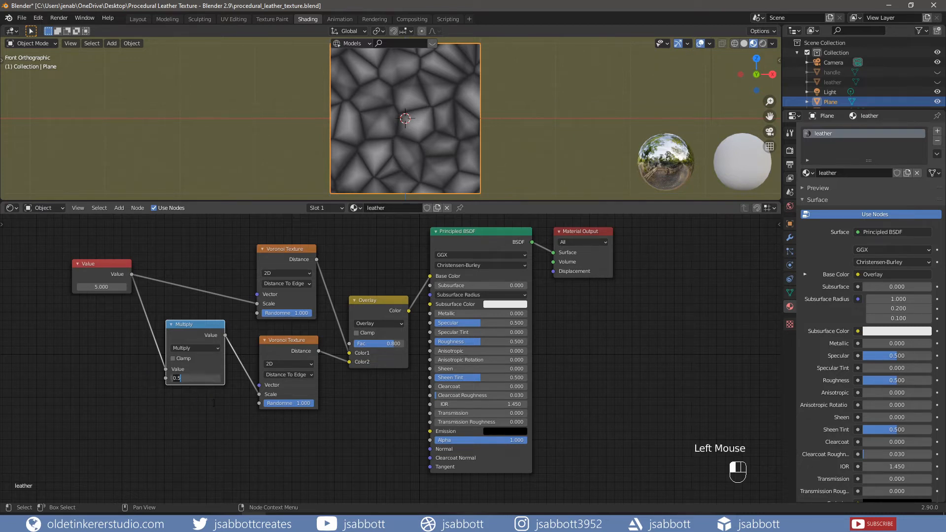
pyautogui.write('1.5')
pyautogui.press('Return')
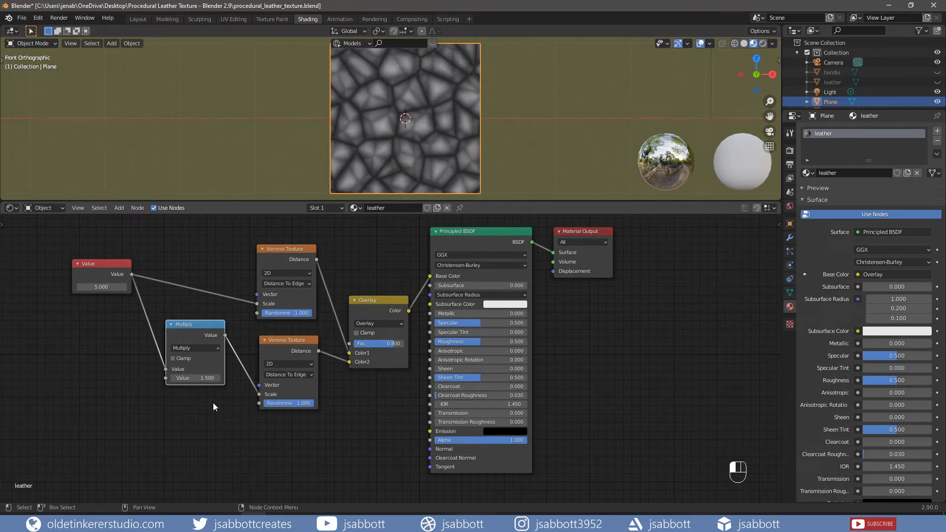
# Add a Texture Coordinate node below the Value node and connect its Object output to both Voronoi Textures' Vector inputs.
pyautogui.hotkey('shift', 'a')
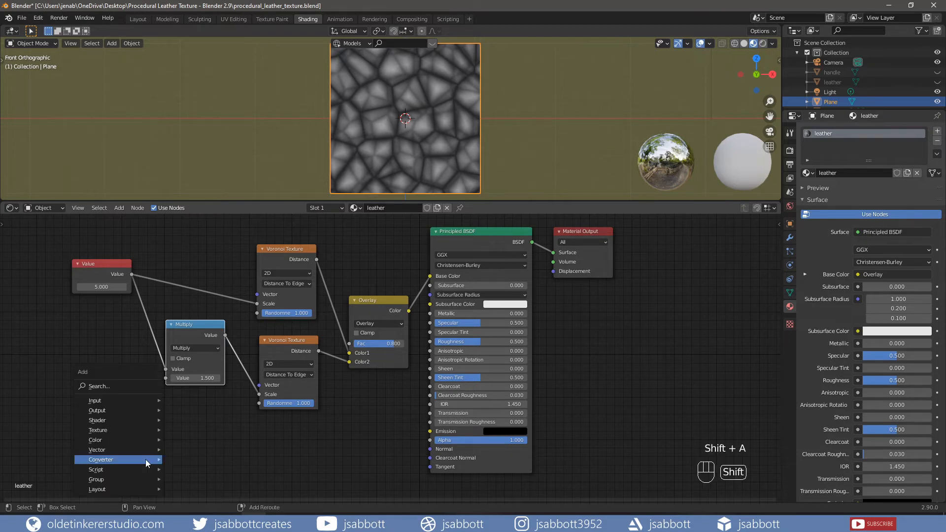
pyautogui.moveTo(138, 400)
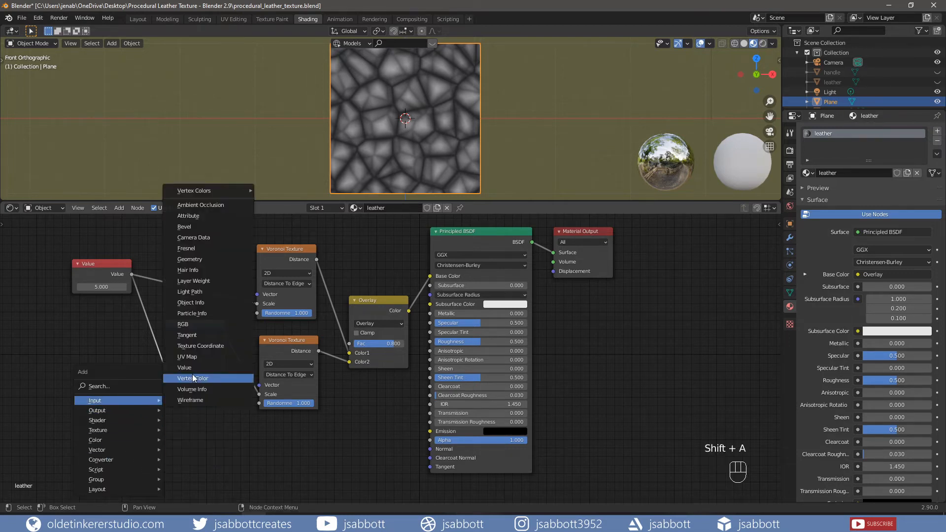
pyautogui.click(214, 346)
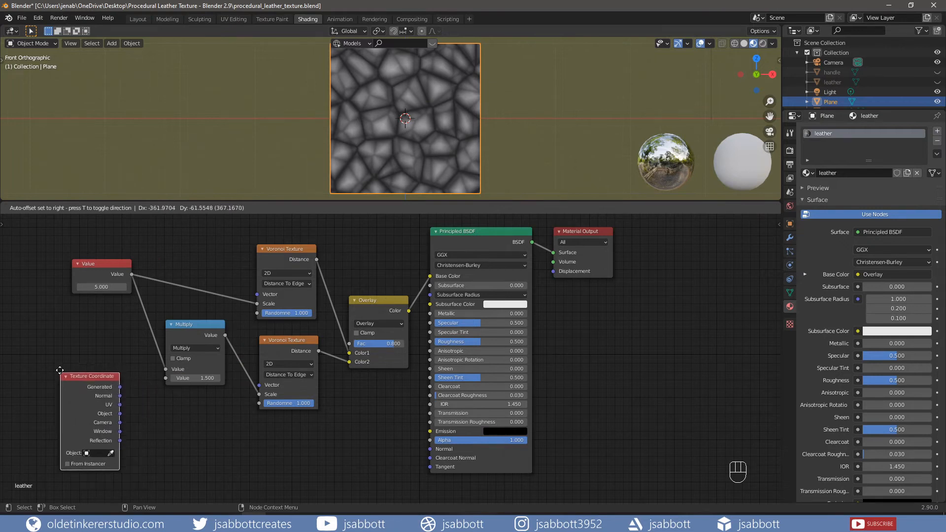
pyautogui.click(43, 339)
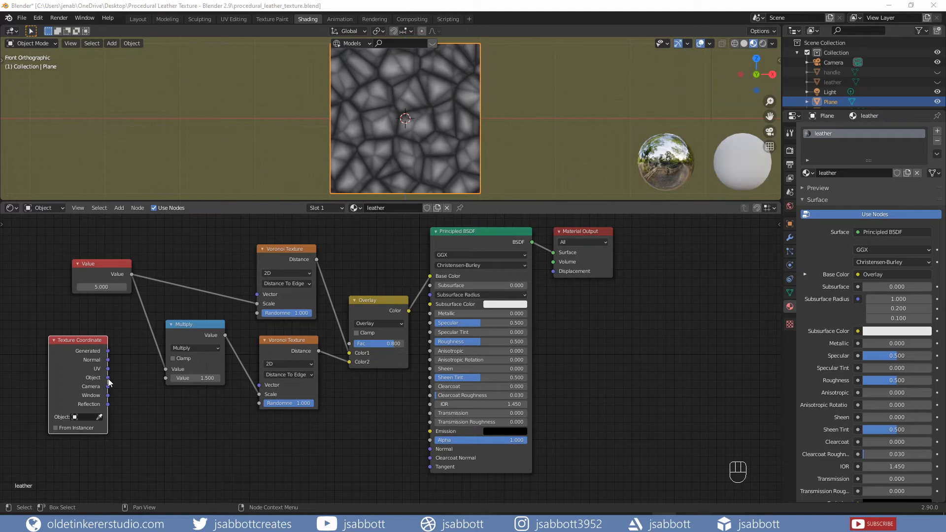
pyautogui.moveTo(108, 377); pyautogui.dragTo(257, 294)
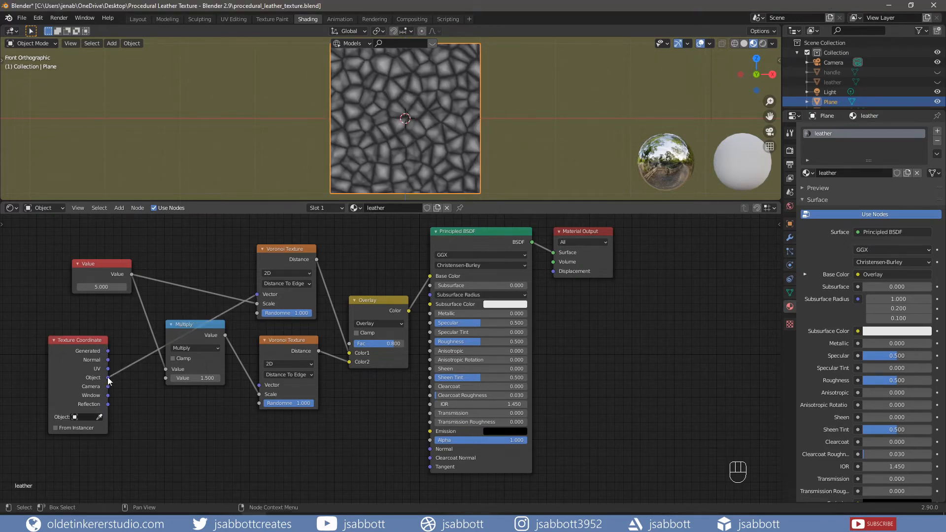
pyautogui.moveTo(108, 377); pyautogui.dragTo(259, 386)
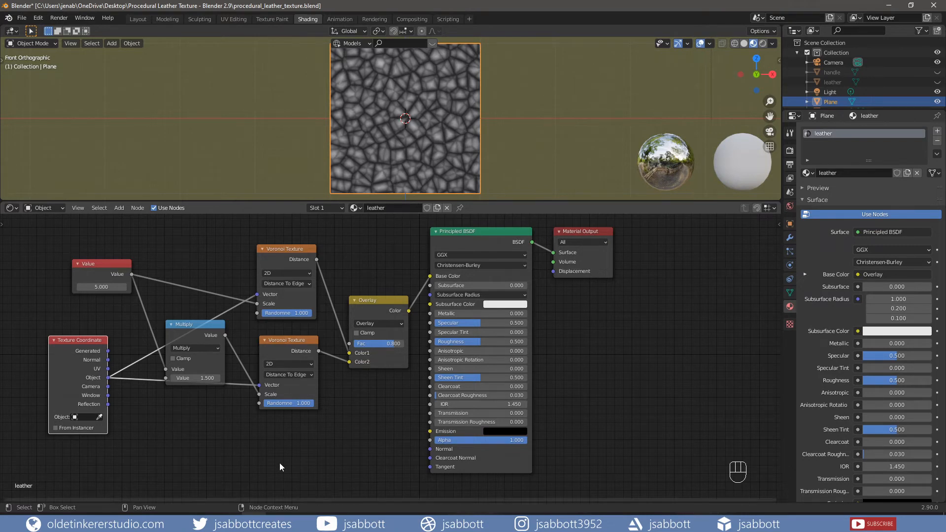
# Add a Noise Texture node and place it below the Multiply node.
pyautogui.hotkey('shift', 'a')
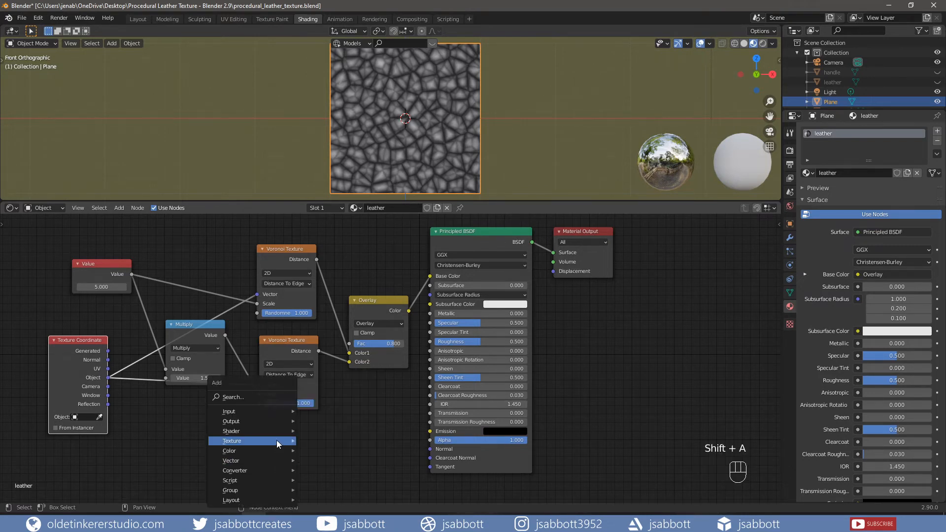
pyautogui.moveTo(276, 439)
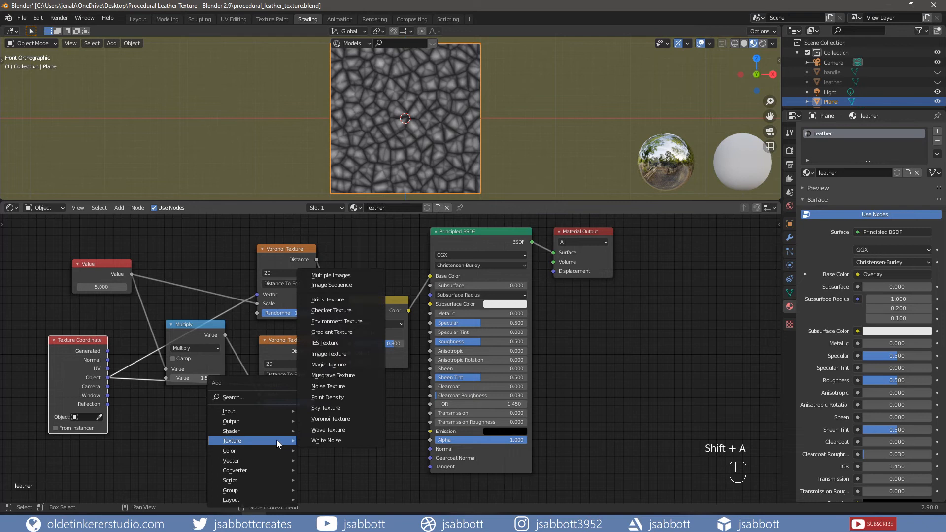
pyautogui.click(343, 386)
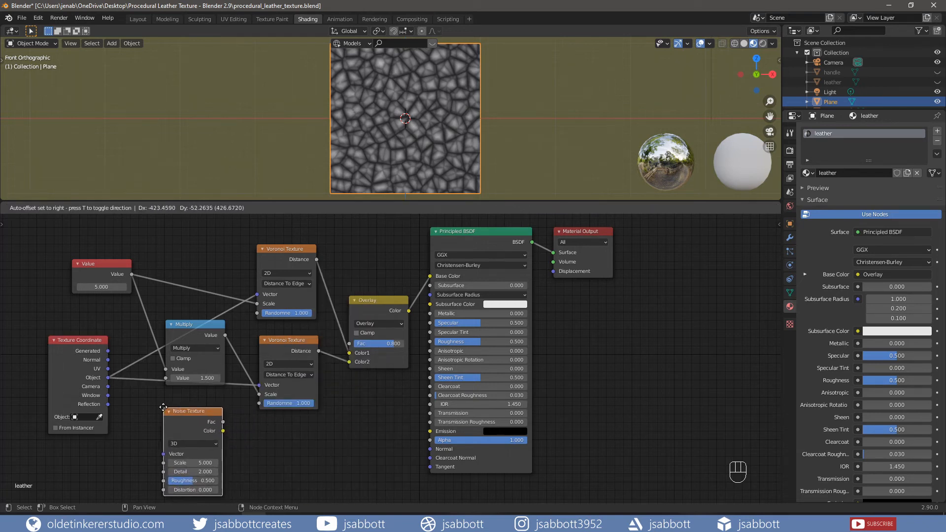
pyautogui.click(155, 407)
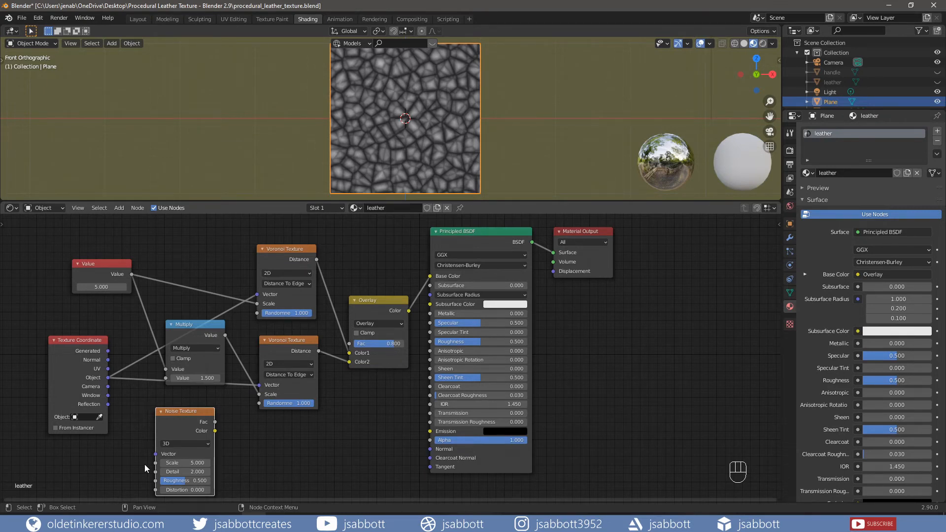
# Set the Noise Texture's Scale to 1 and its Detail to 5.
pyautogui.click(169, 464)
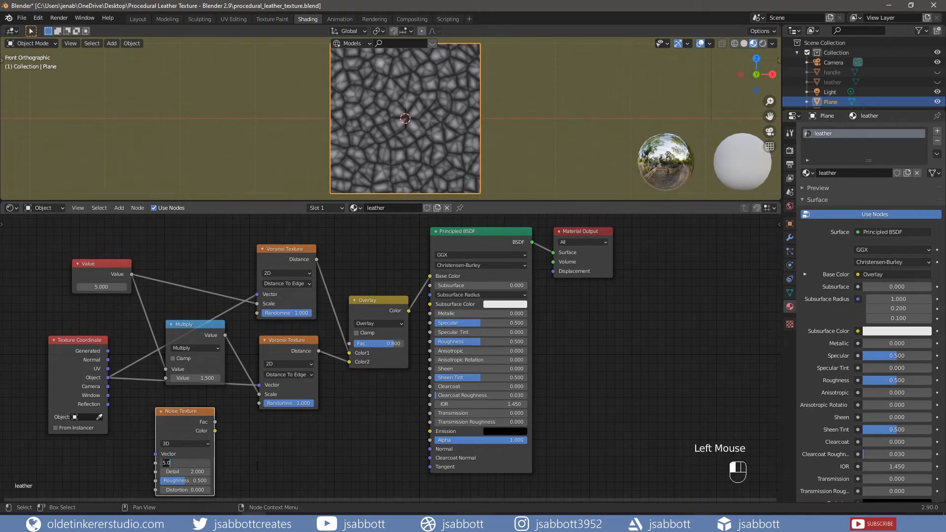
pyautogui.write('1')
pyautogui.press('Return')
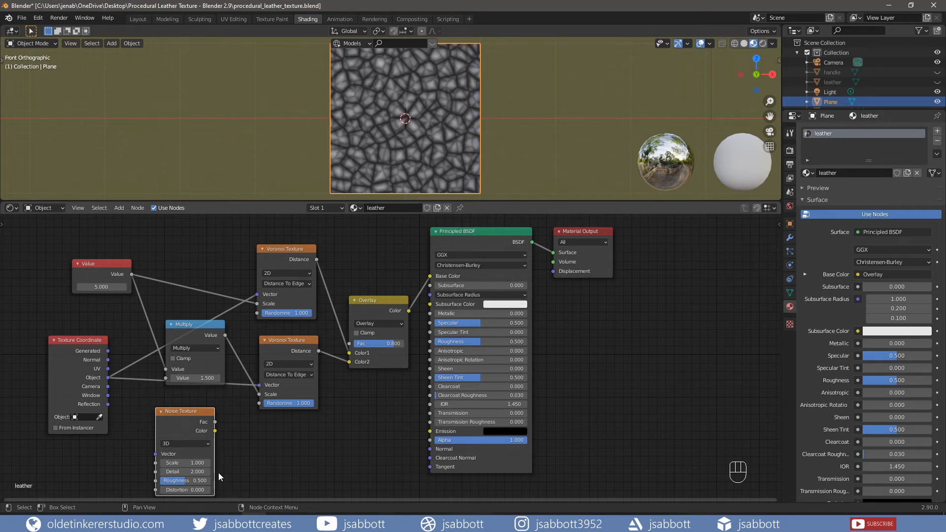
pyautogui.click(192, 472)
pyautogui.write('5')
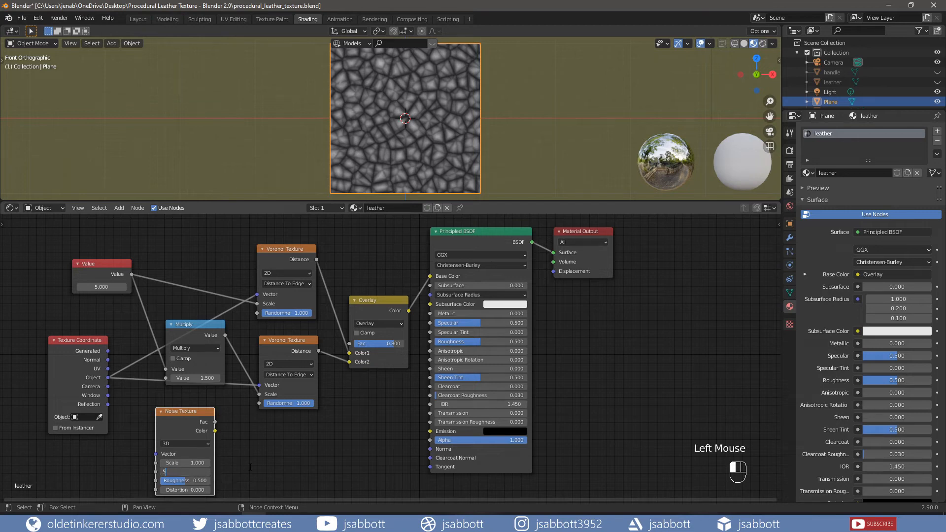
pyautogui.press('Return')
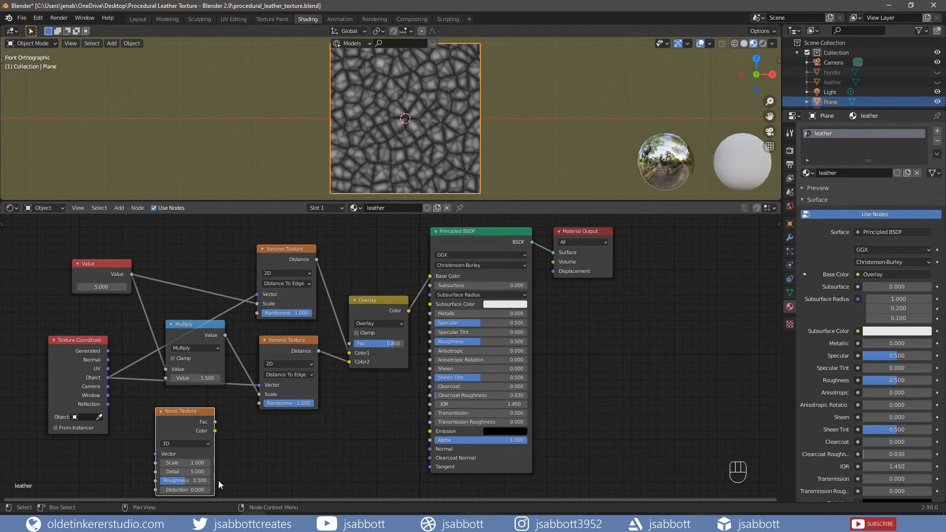
# Set the Noise Texture's Roughness to 1 and its Distortion to 5.
pyautogui.click(183, 481)
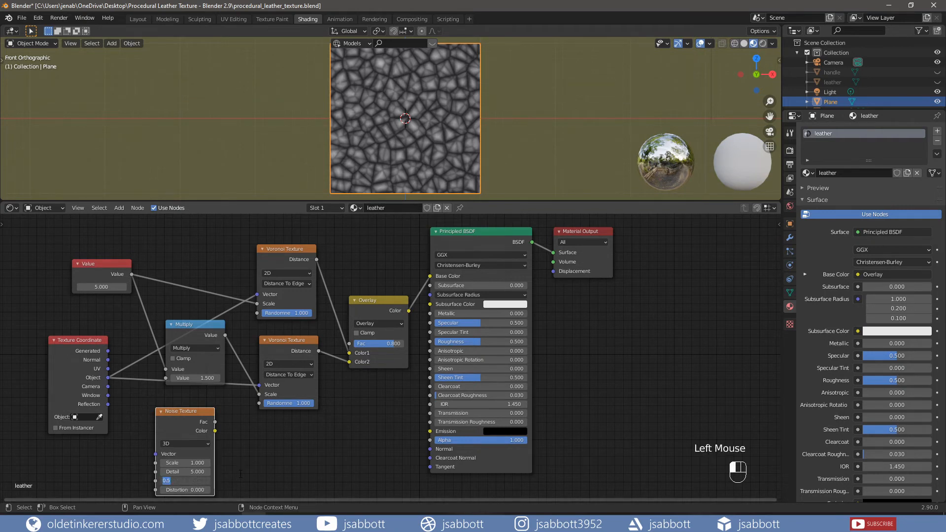
pyautogui.write('1')
pyautogui.press('Return')
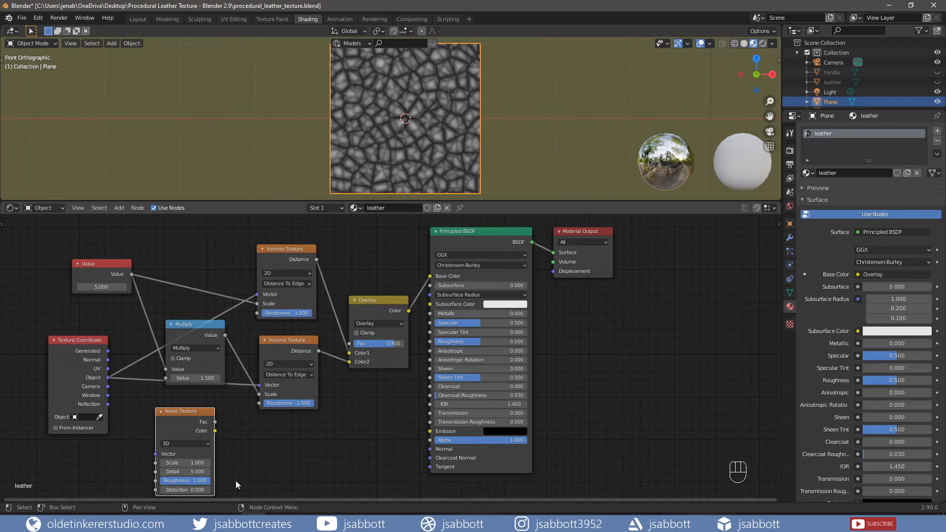
pyautogui.click(185, 490)
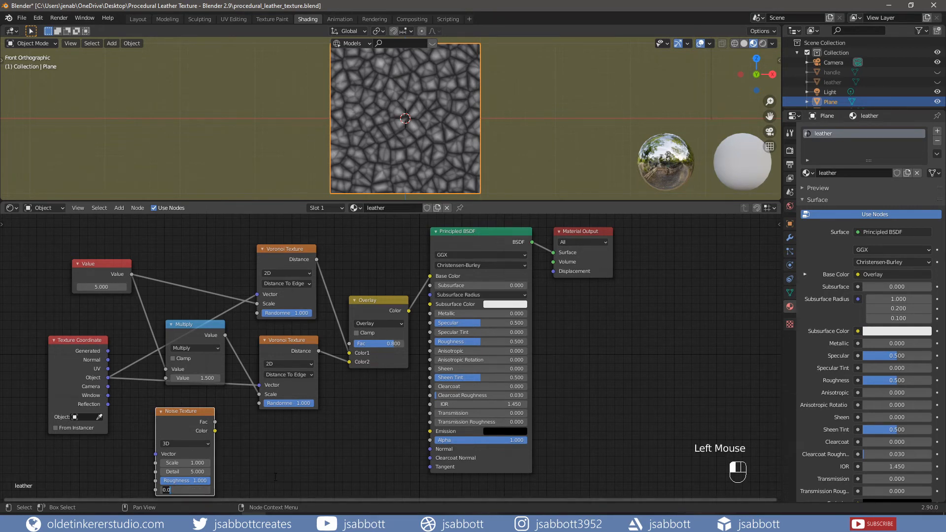
pyautogui.write('5')
pyautogui.press('Return')
# Add a MixRGB node and place it beside the Noise Texture, below the Overlay node.
pyautogui.moveTo(274, 478); pyautogui.dragTo(252, 405, button='middle')
pyautogui.hotkey('shift', 'a')
pyautogui.moveTo(307, 427)
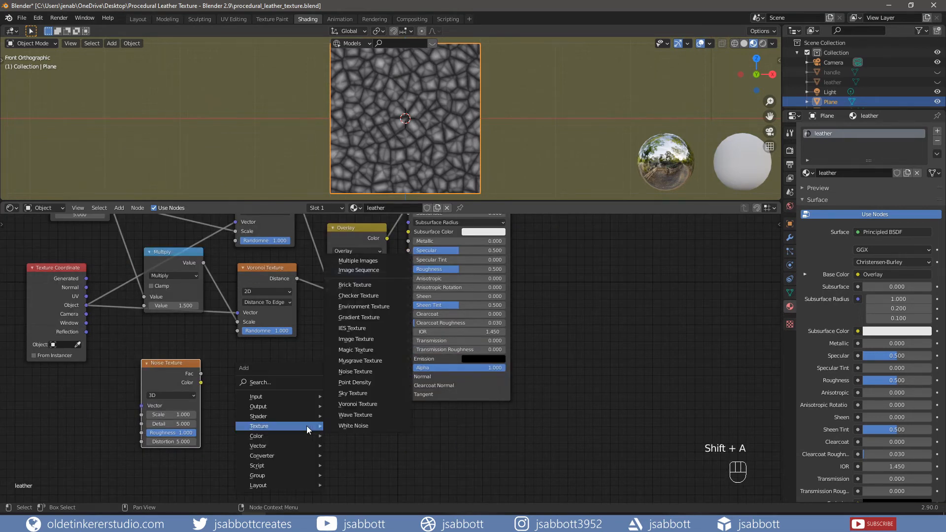
pyautogui.click(353, 426)
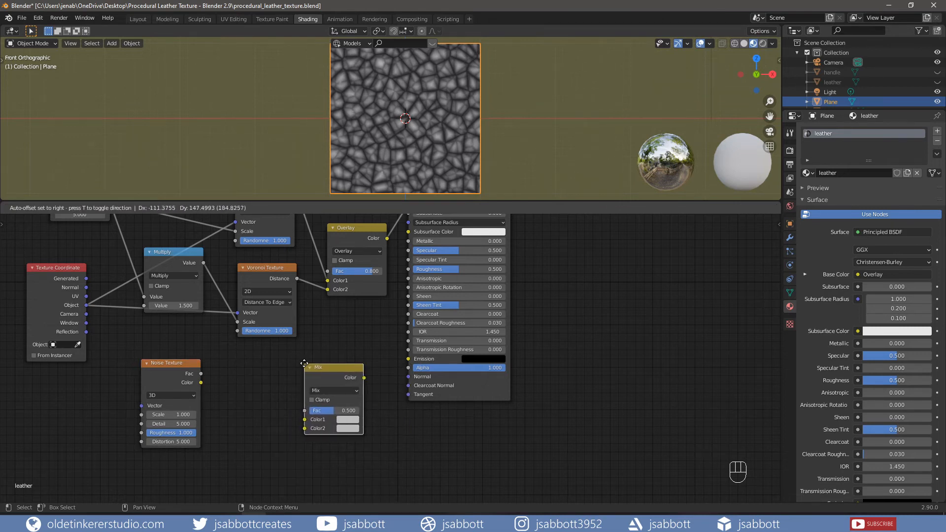
pyautogui.click(306, 364)
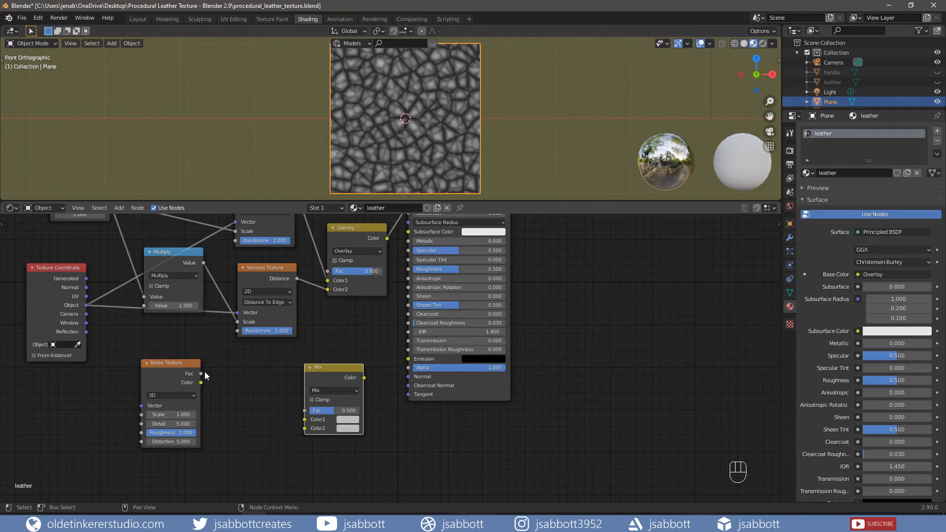
# Connect the Noise Texture's Fac to the Mix node's Color2 and the Texture Coordinate's Object output to its Color1.
pyautogui.moveTo(201, 374); pyautogui.dragTo(209, 376)
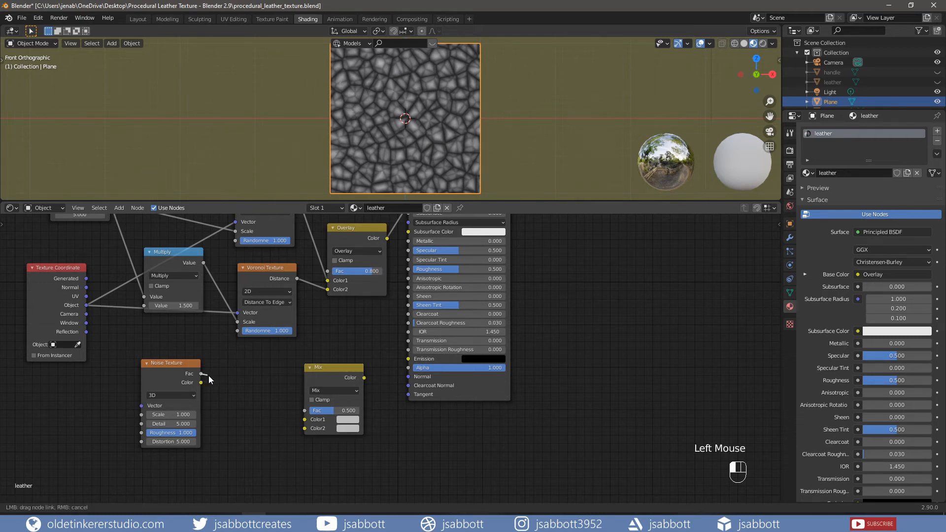
pyautogui.moveTo(258, 404); pyautogui.dragTo(304, 428)
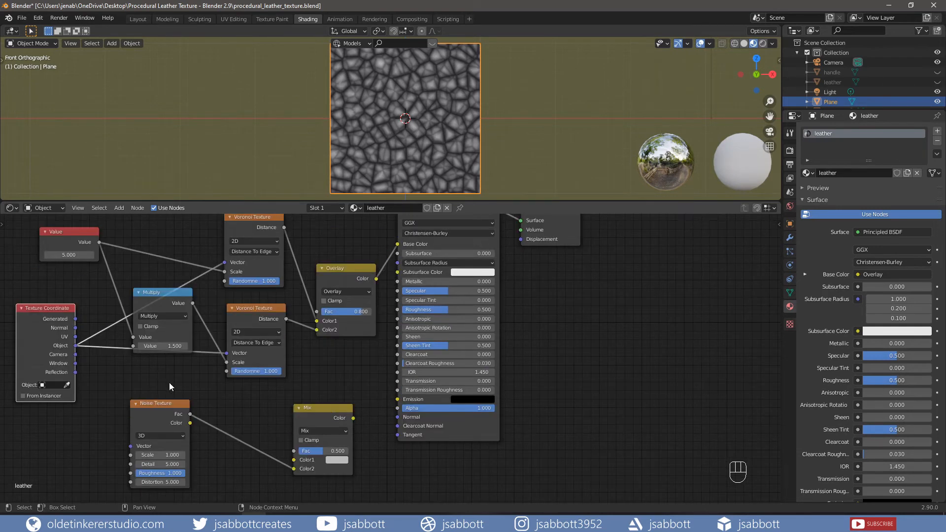
pyautogui.click(76, 346)
pyautogui.moveTo(76, 346); pyautogui.dragTo(294, 464)
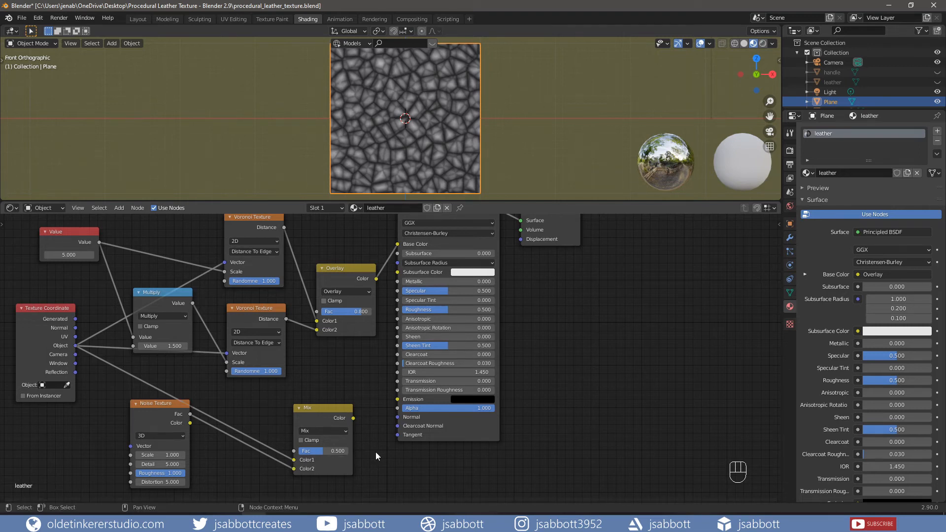
# Set the Mix node's blending mode to Add and connect its Color output to the lower Voronoi Texture's Vector.
pyautogui.click(346, 430)
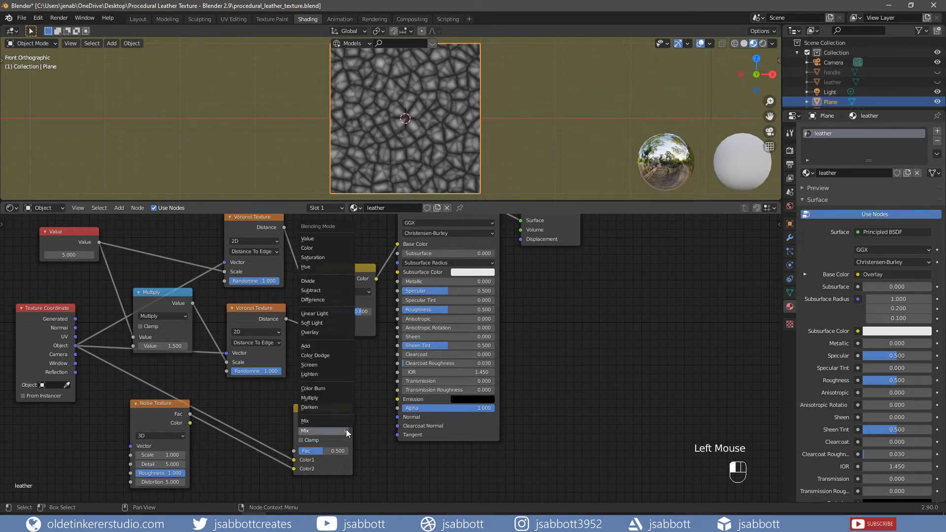
pyautogui.click(320, 346)
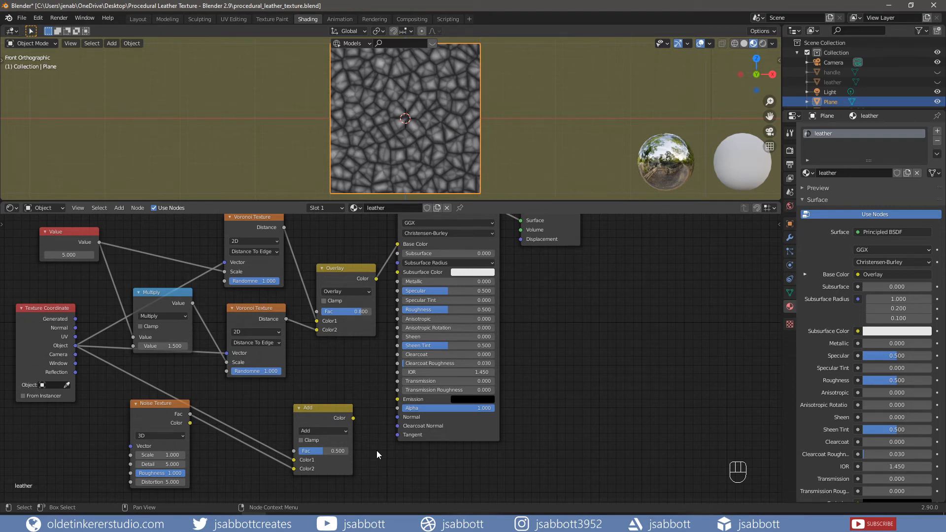
pyautogui.click(355, 418)
pyautogui.moveTo(355, 418); pyautogui.dragTo(228, 350)
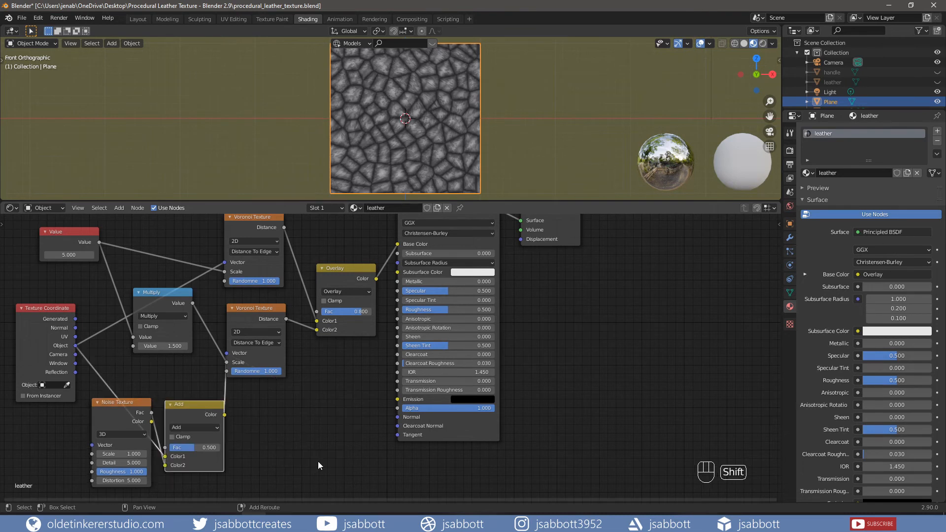
# Add a ColorRamp node and place it below the Overlay node.
pyautogui.hotkey('shift', 'a')
pyautogui.moveTo(318, 461)
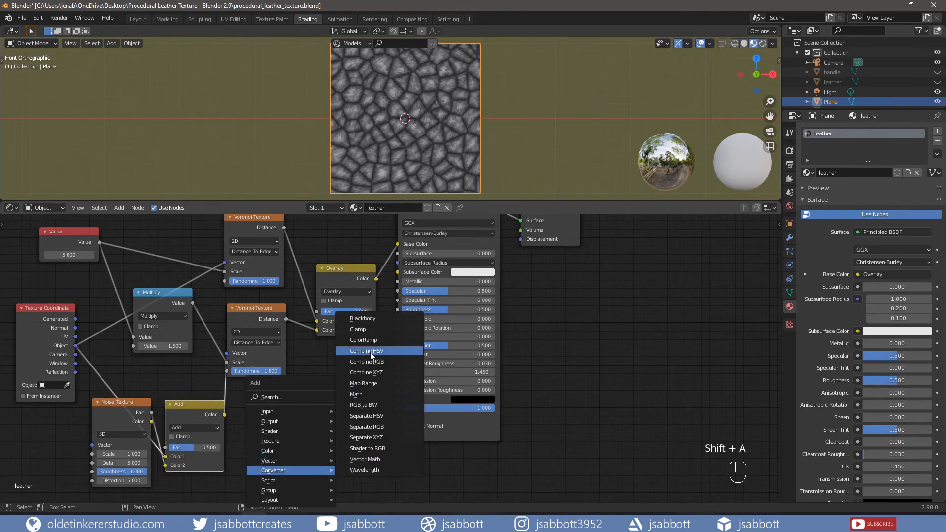
pyautogui.click(372, 341)
pyautogui.click(278, 399)
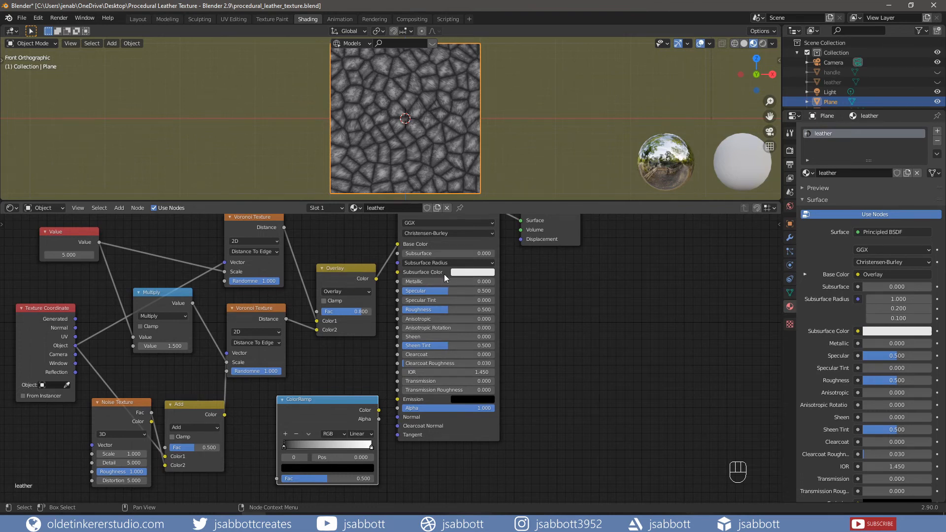
# Move the Principled BSDF and Material Output farther from the Overlay node and insert the ColorRamp on the Overlay's link to Base Color.
pyautogui.keyDown('shift'); pyautogui.moveTo(605, 295); pyautogui.dragTo(614, 342, button='middle'); pyautogui.keyUp('shift')
pyautogui.click(499, 245)
pyautogui.keyDown('shift'); pyautogui.click(559, 246); pyautogui.keyUp('shift')
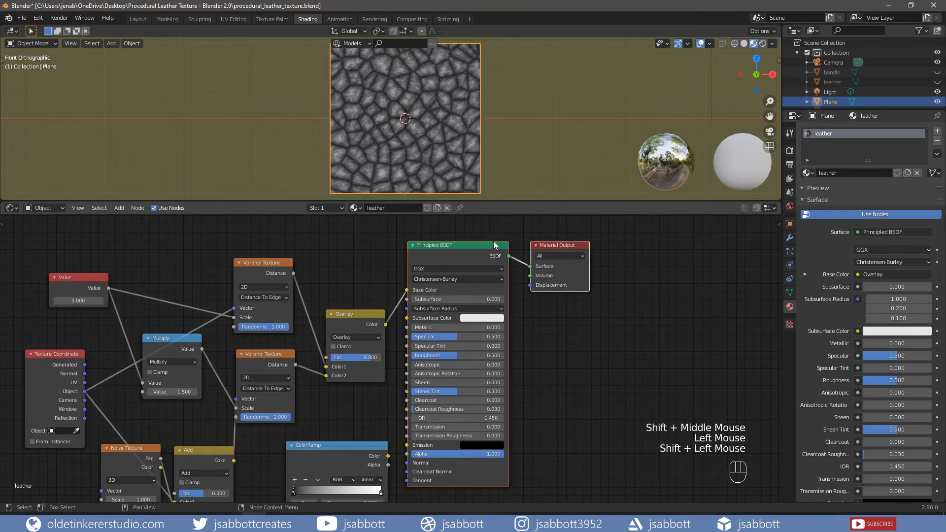
pyautogui.moveTo(495, 245); pyautogui.dragTo(625, 241)
pyautogui.click(341, 442)
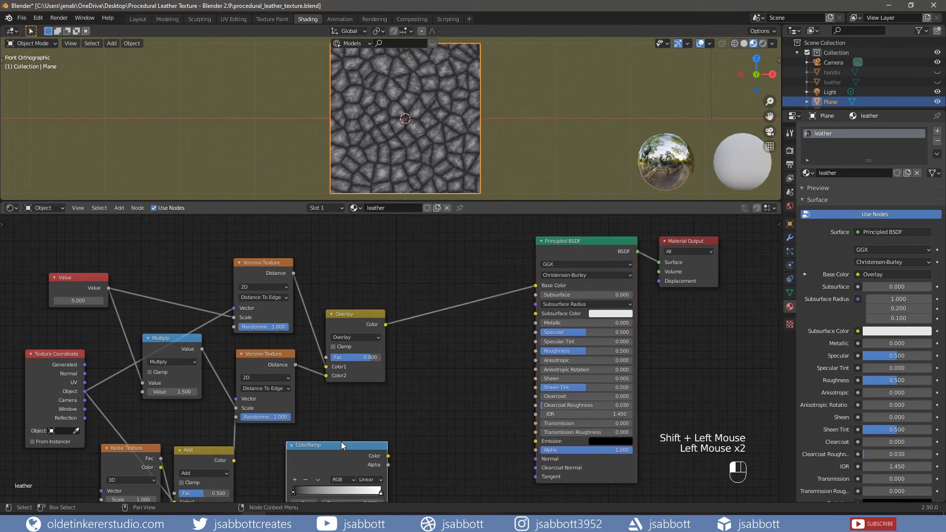
pyautogui.moveTo(341, 441); pyautogui.dragTo(474, 294)
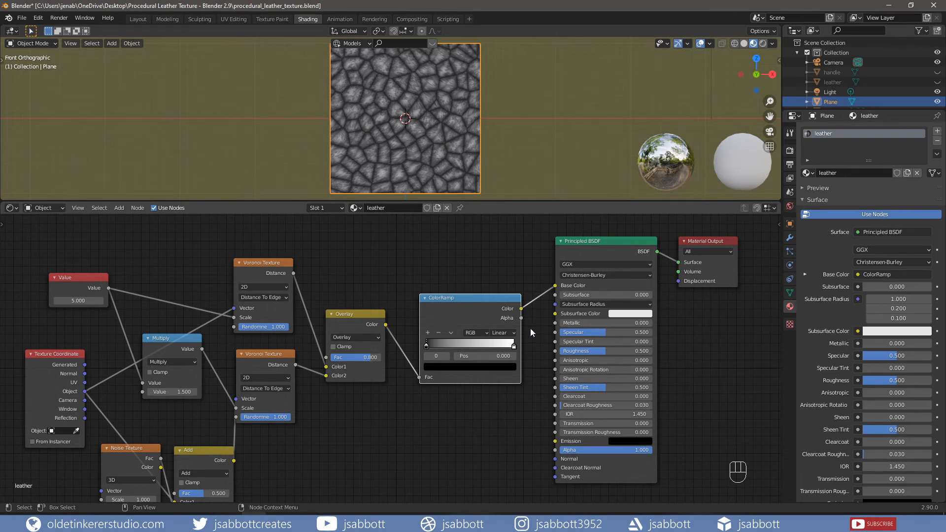
pyautogui.click(451, 333)
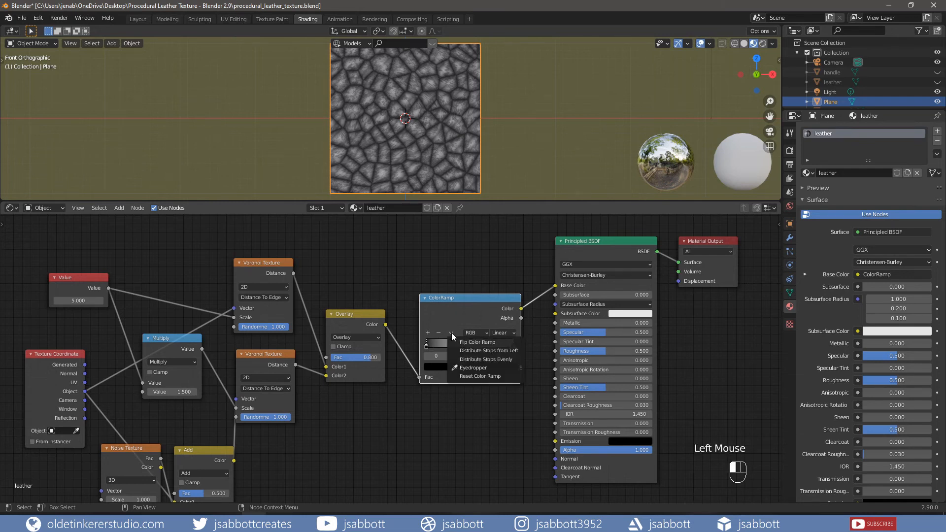
pyautogui.click(451, 333)
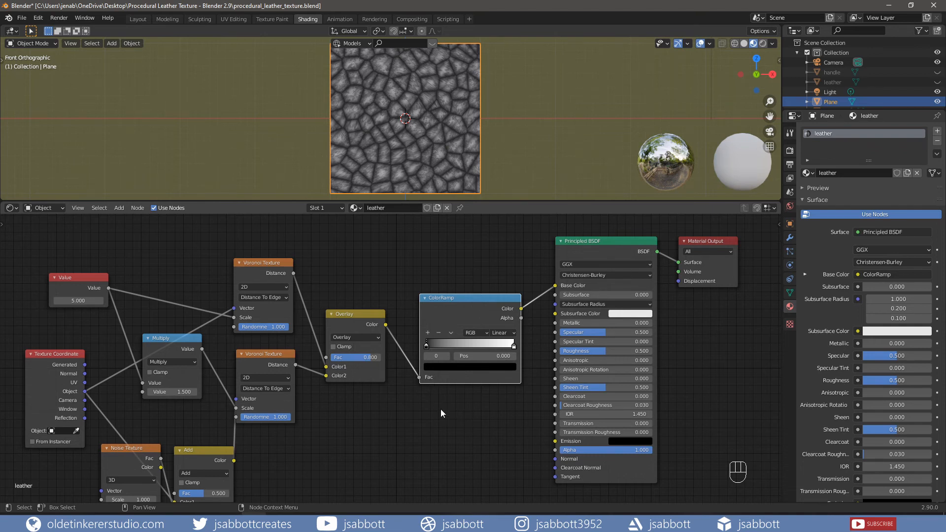
# Set the colour of the ColorRamp's white stop to hex 624a2e.
pyautogui.click(514, 346)
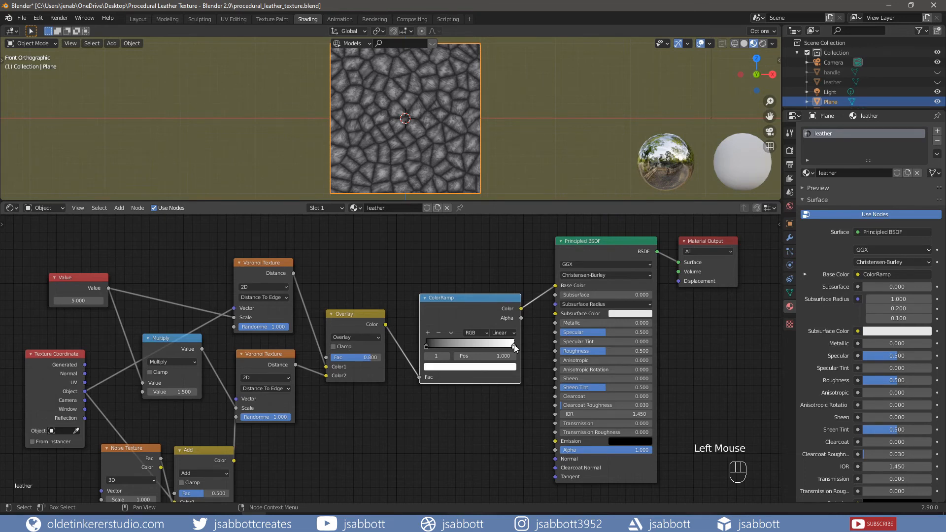
pyautogui.click(481, 369)
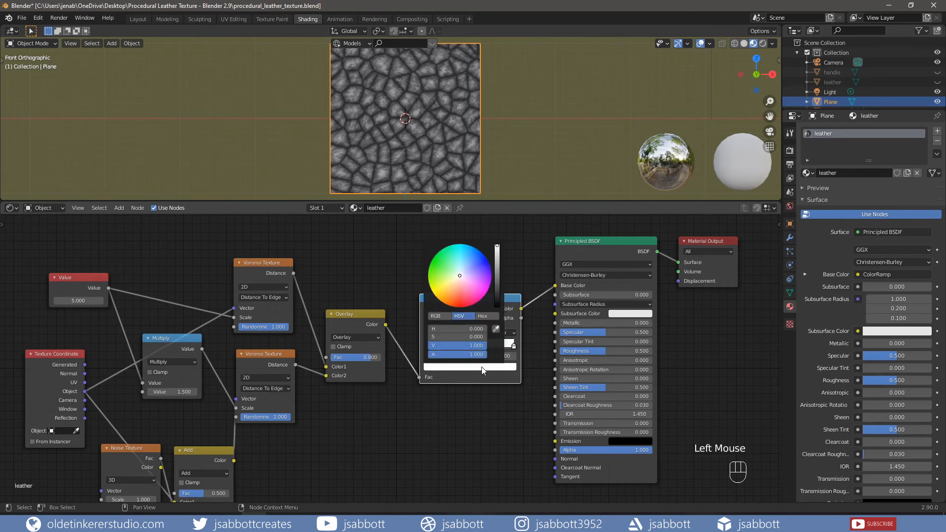
pyautogui.click(482, 317)
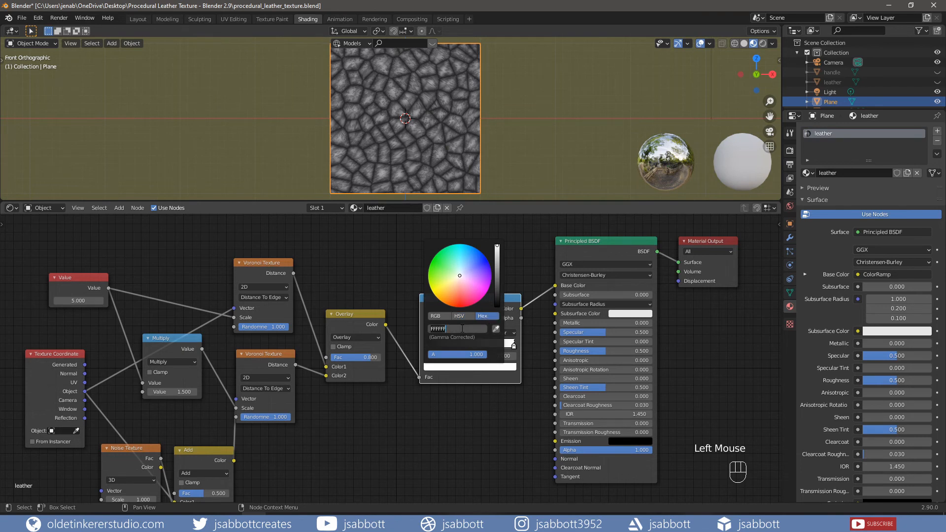
pyautogui.write('624a2e')
pyautogui.press('Return')
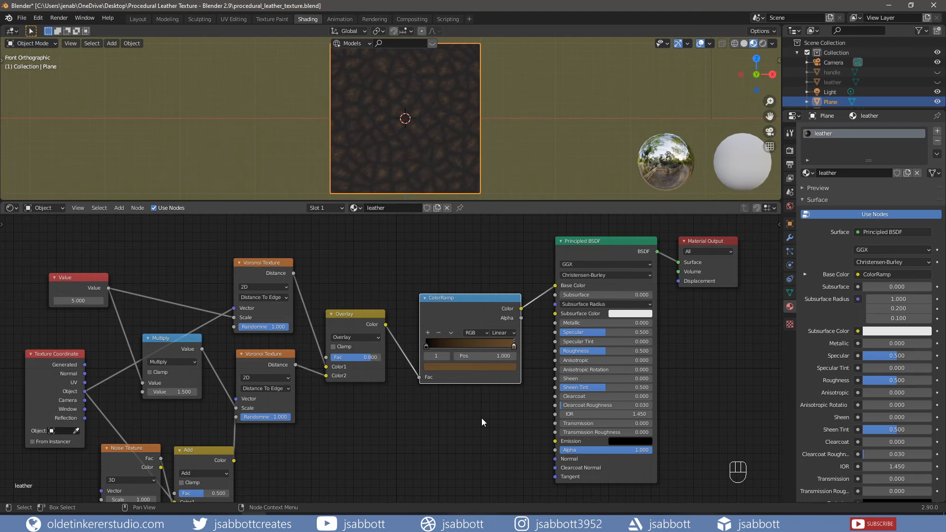
# Set the colour of the ColorRamp's black stop to hex 8b6941.
pyautogui.click(426, 346)
pyautogui.click(451, 366)
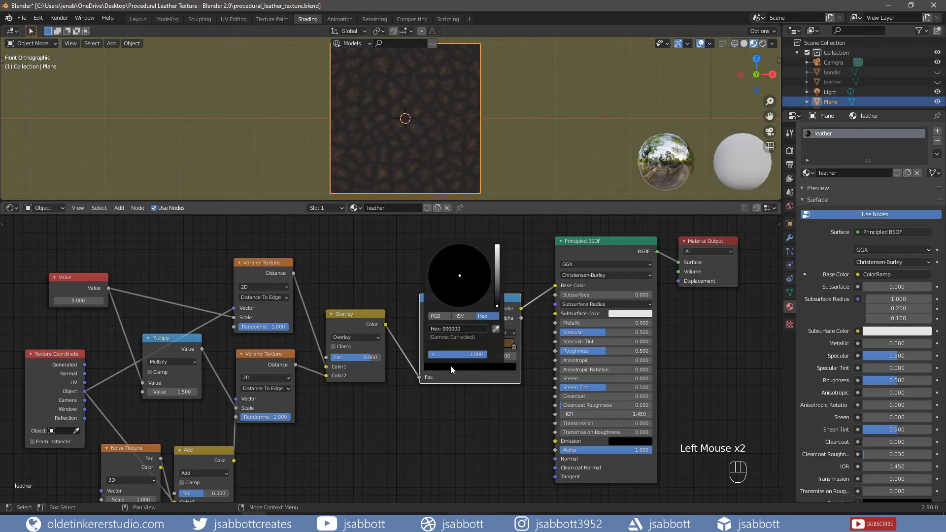
pyautogui.click(477, 328)
pyautogui.write('8')
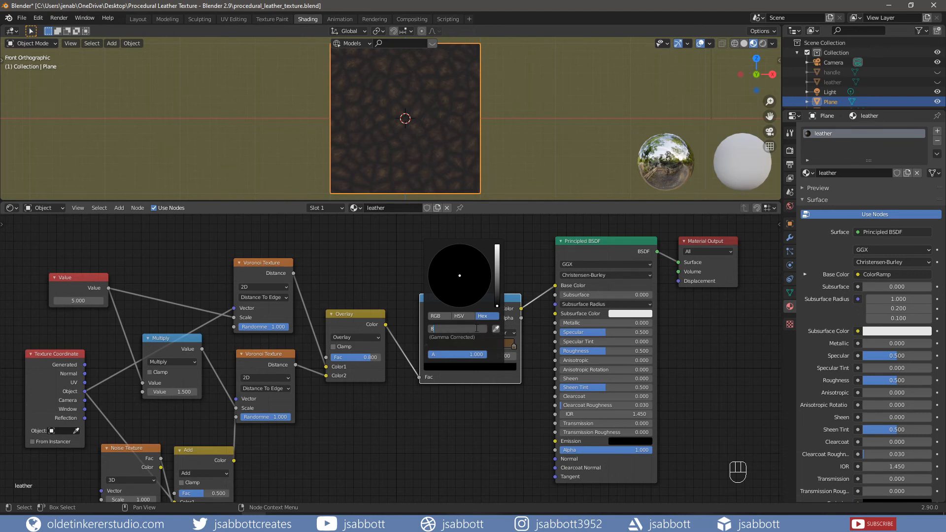
pyautogui.write('b6941')
pyautogui.press('Return')
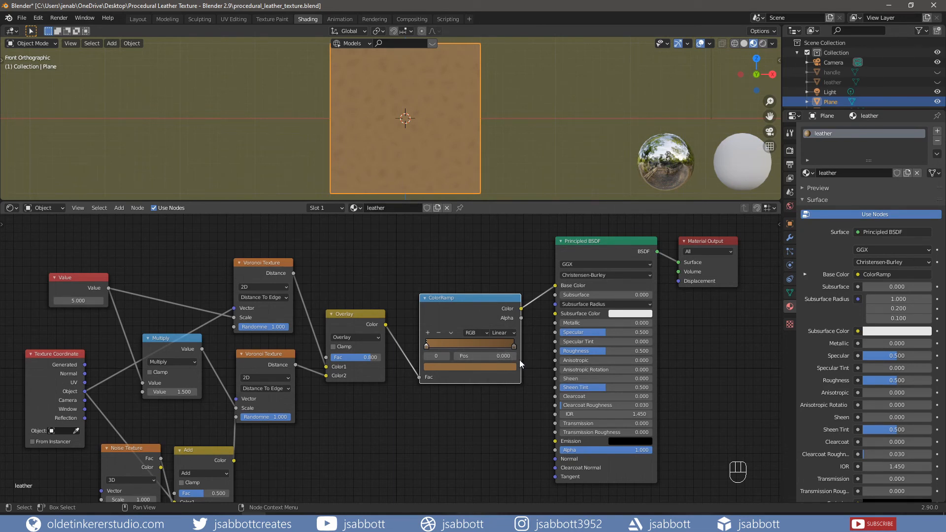
# Shift the ColorRamp's dark brown stop to a position of about 0.732 and save the file.
pyautogui.click(514, 344)
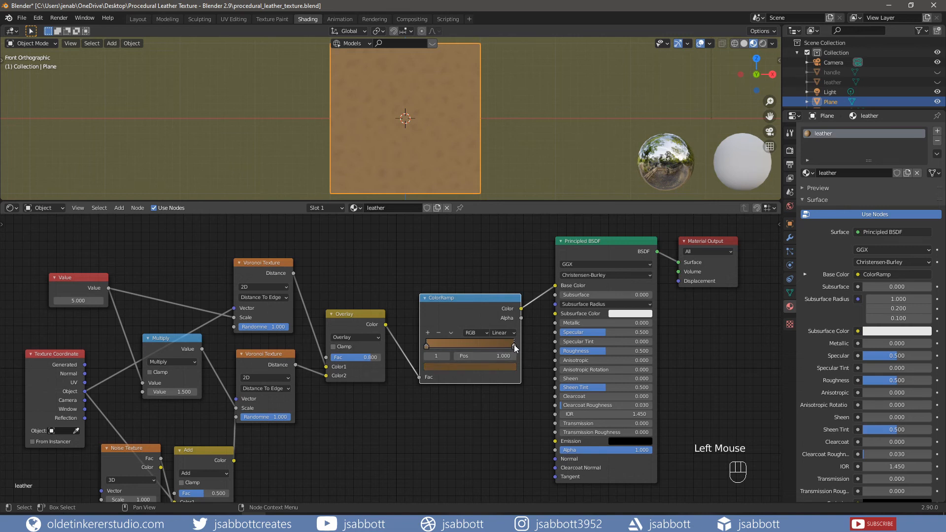
pyautogui.click(514, 345)
pyautogui.moveTo(490, 344); pyautogui.dragTo(488, 344)
pyautogui.hotkey('ctrl', 's')
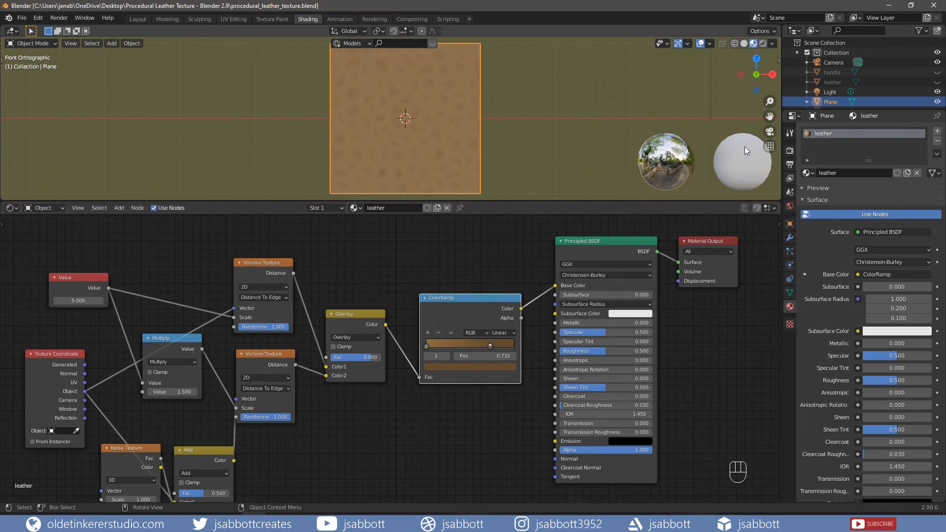
# Hide the preview plane and show the strap, leather and handle objects, enlarging the object list to reach them.
pyautogui.click(937, 102)
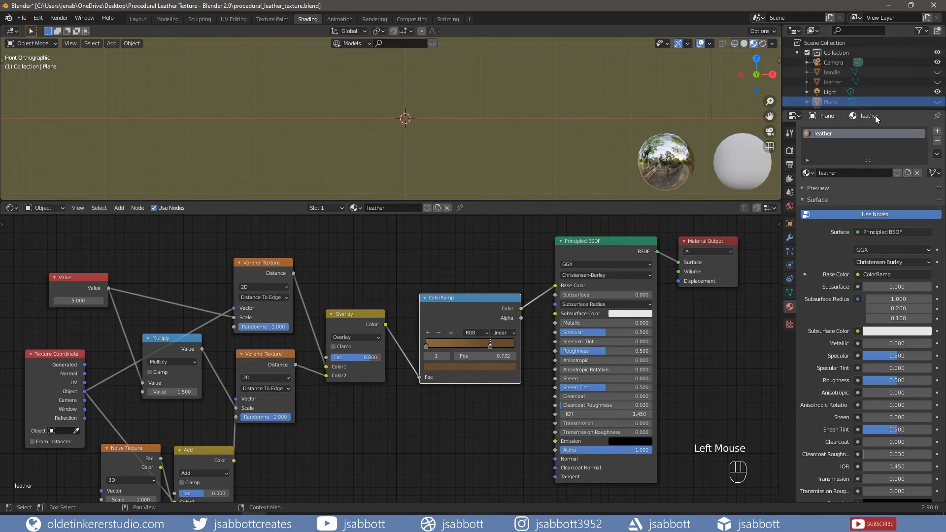
pyautogui.moveTo(883, 108); pyautogui.dragTo(883, 142)
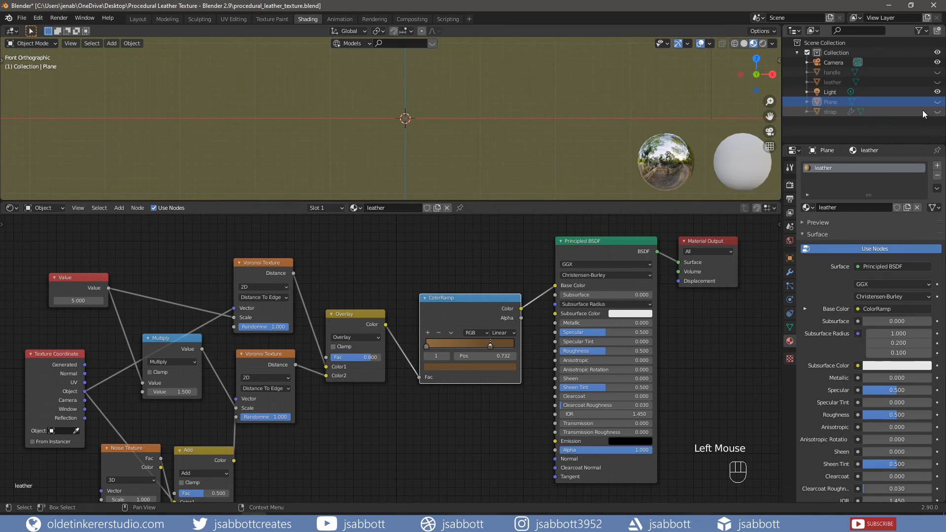
pyautogui.click(937, 111)
pyautogui.click(937, 81)
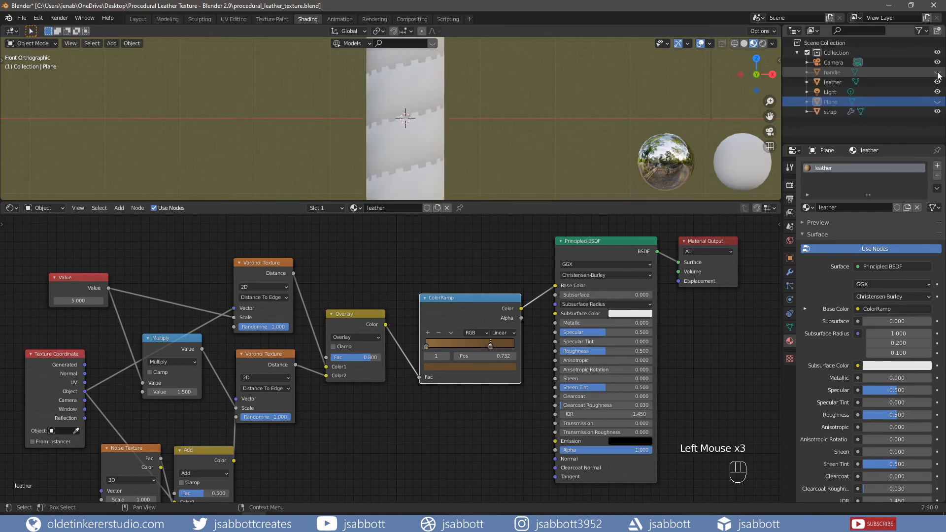
pyautogui.click(937, 72)
pyautogui.scroll(-2, 512, 103)
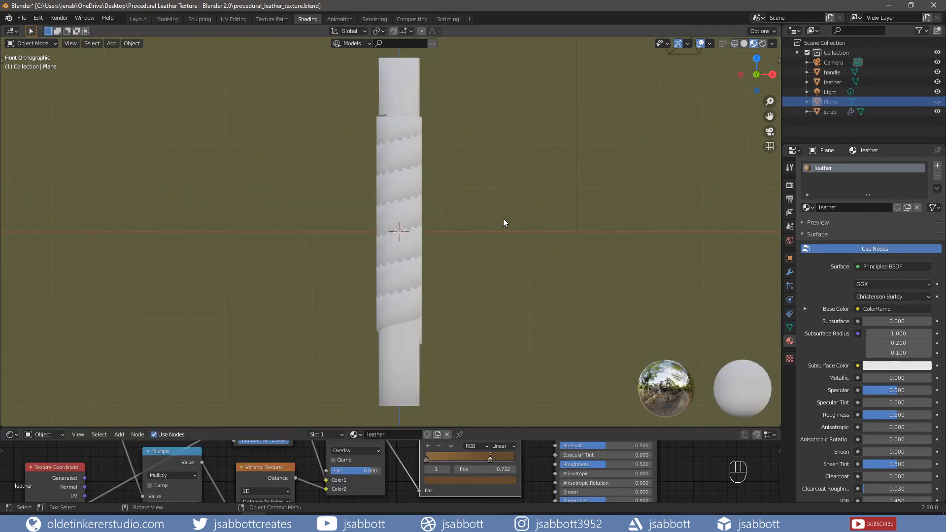
# Assign the existing leather material to the strap object.
pyautogui.click(829, 112)
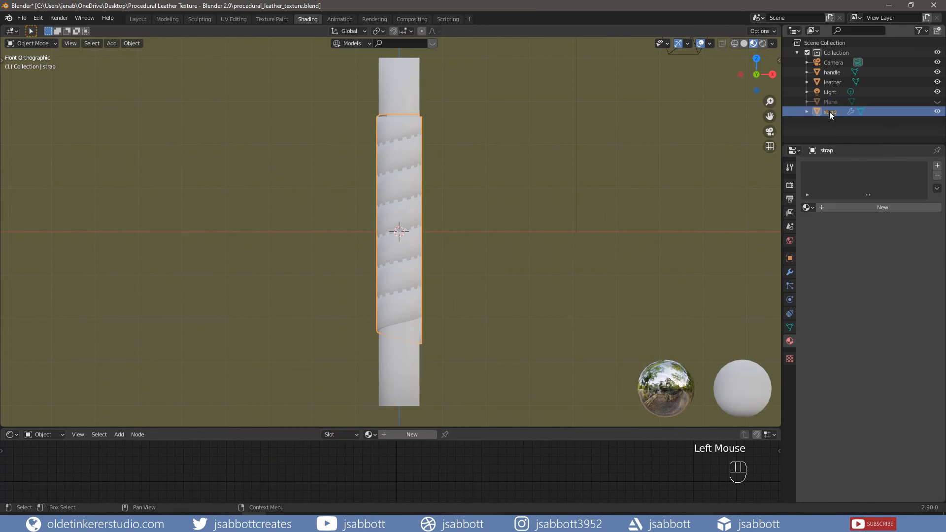
pyautogui.click(812, 208)
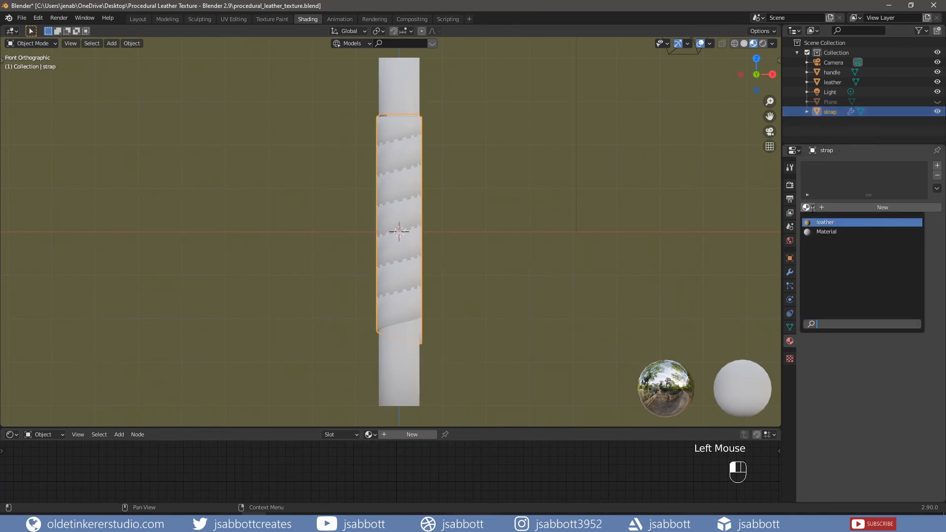
pyautogui.click(823, 222)
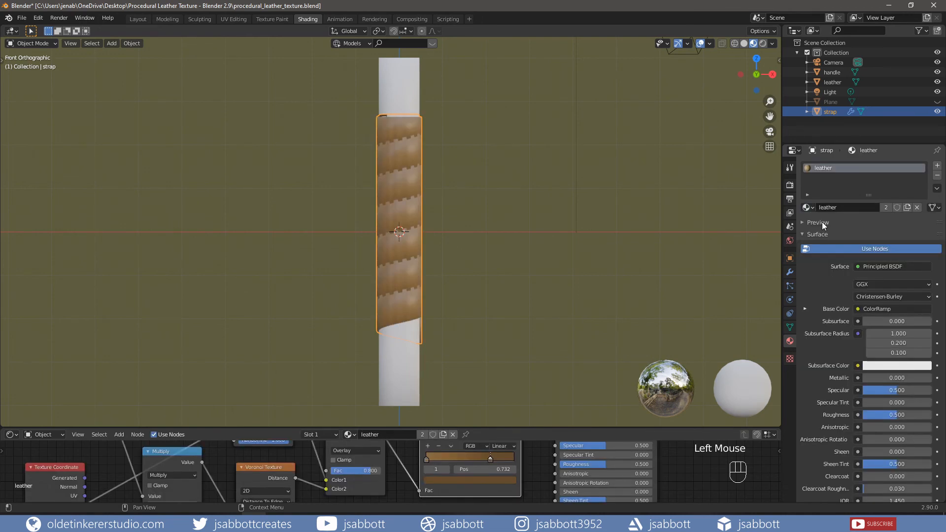